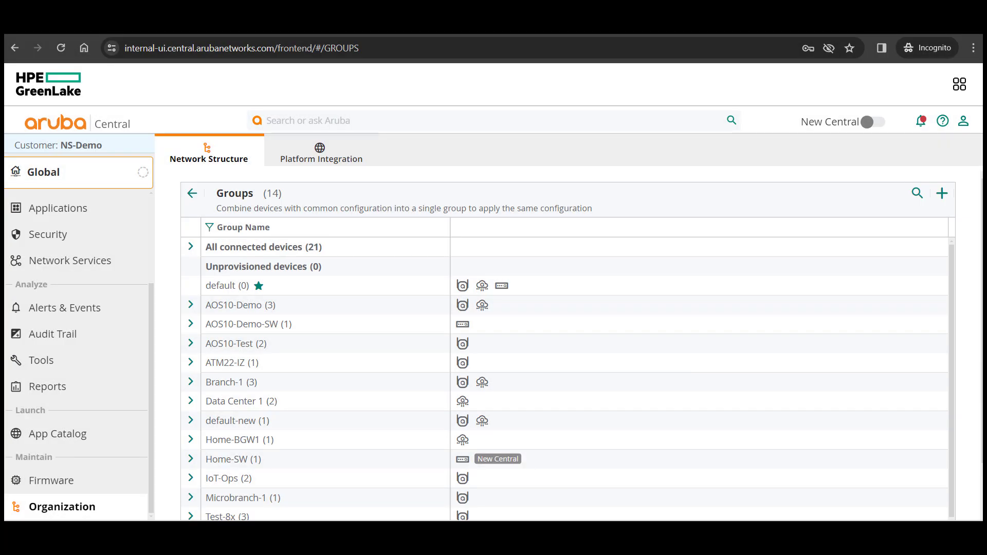
Create the US-Branches group for access points and gateways on ArubaOS 10, Campus/Branch and Branch roles
click(942, 193)
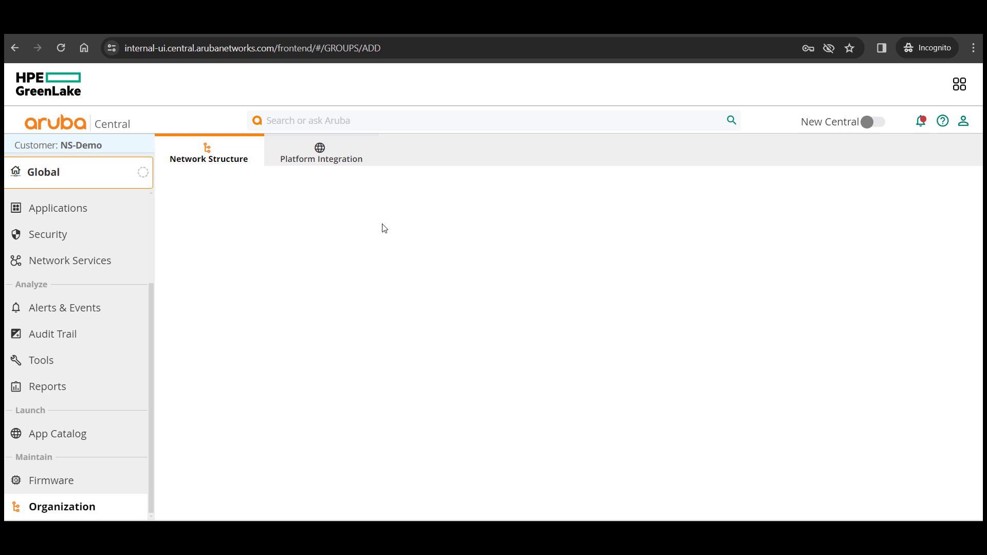
click(324, 246)
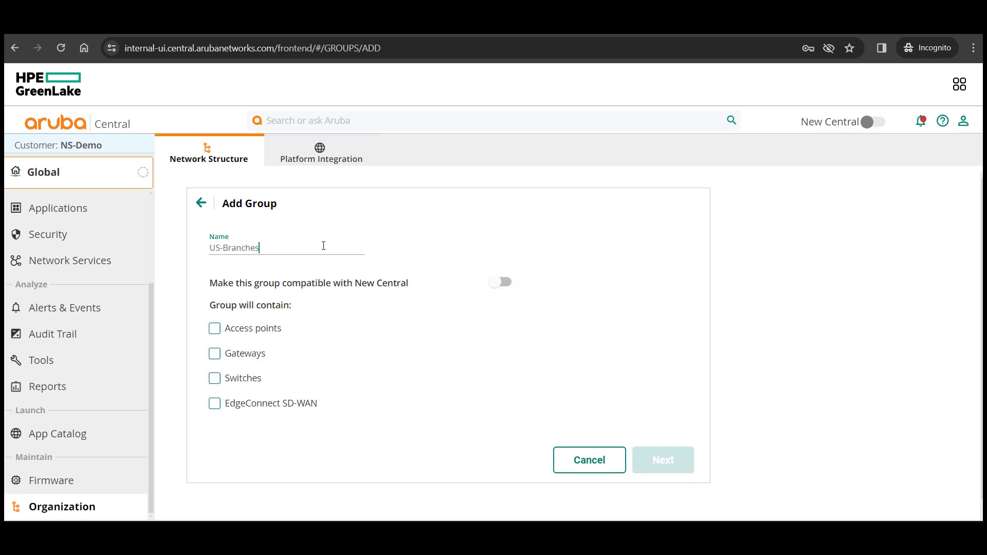
click(256, 328)
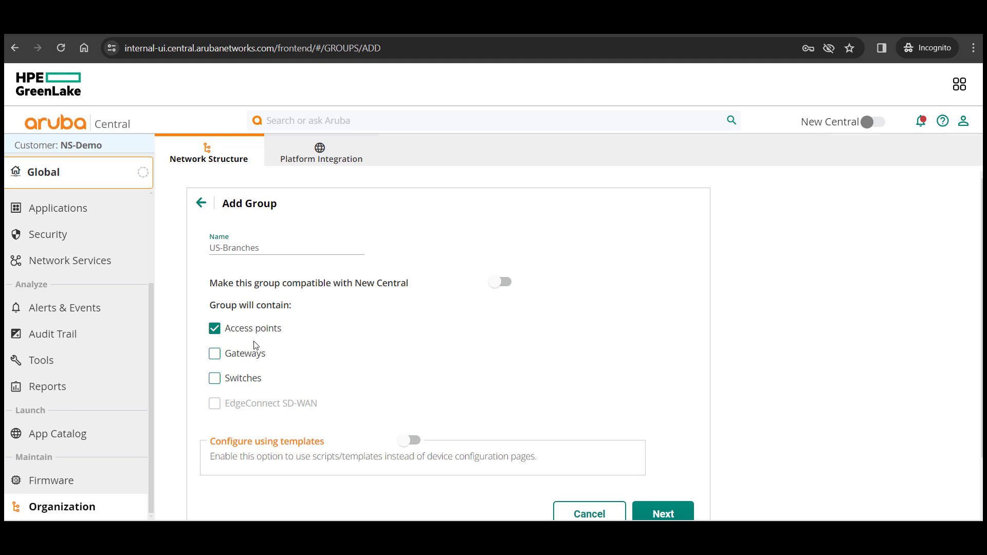
click(215, 354)
scroll(504, 363, down, 1)
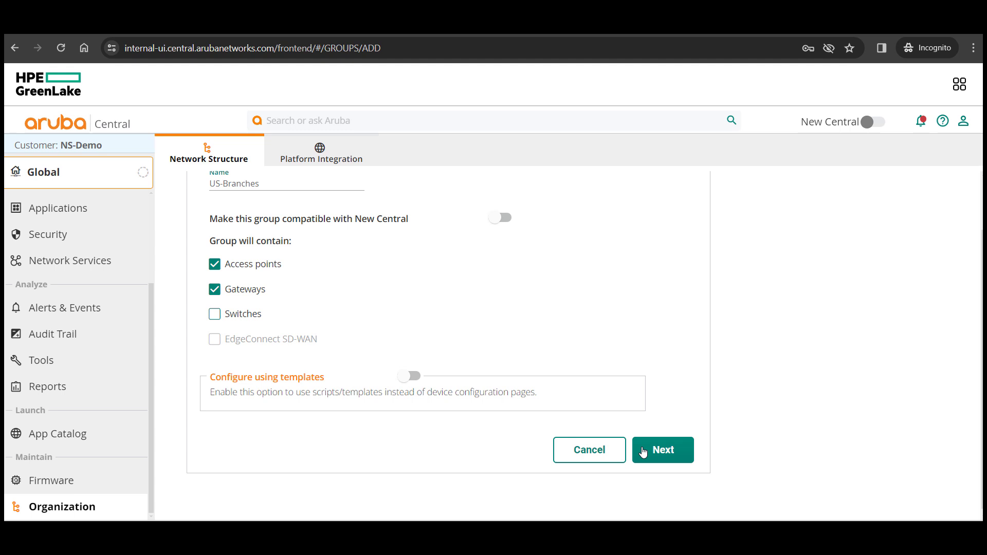
click(663, 451)
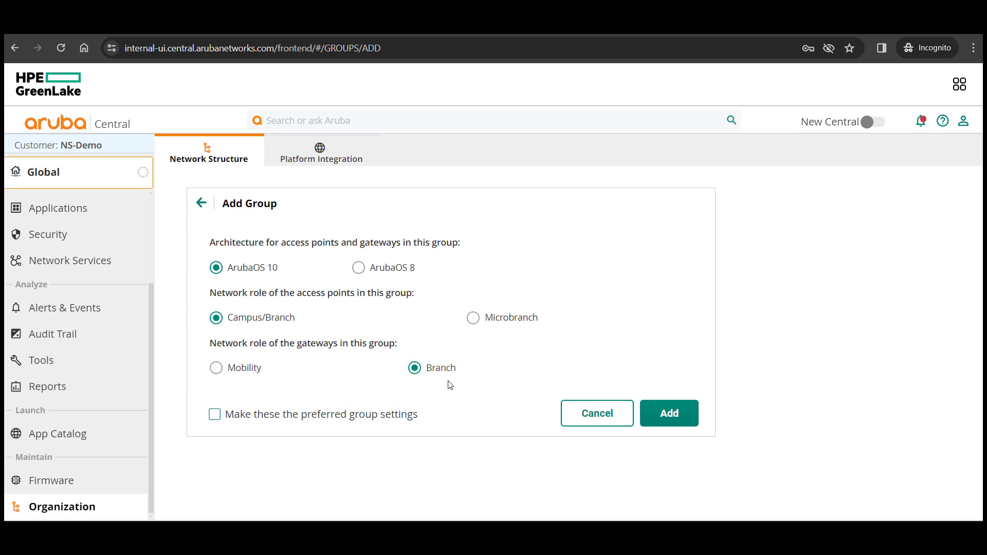
click(662, 414)
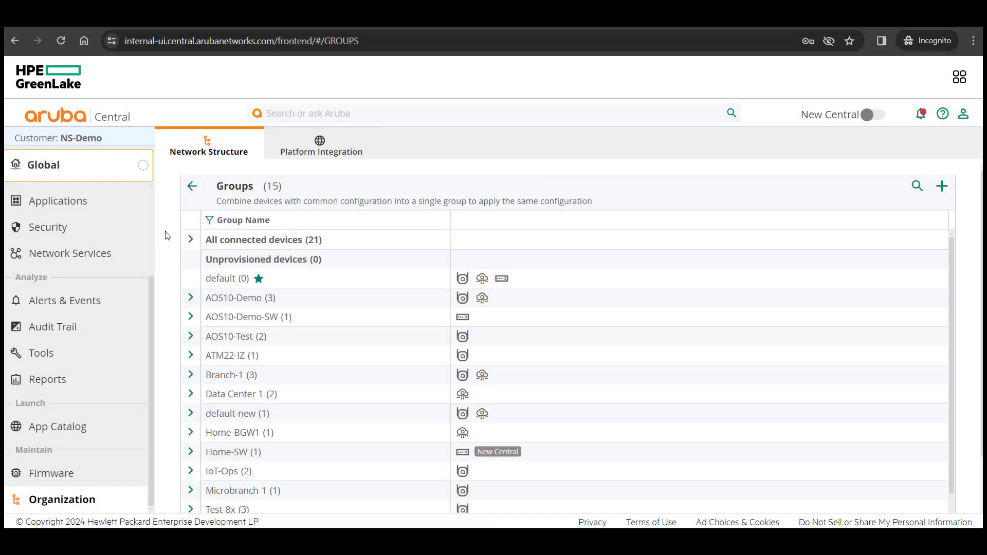
Scope to US-Branches and start the guided gateway setup from Devices > Gateways > Config
click(86, 165)
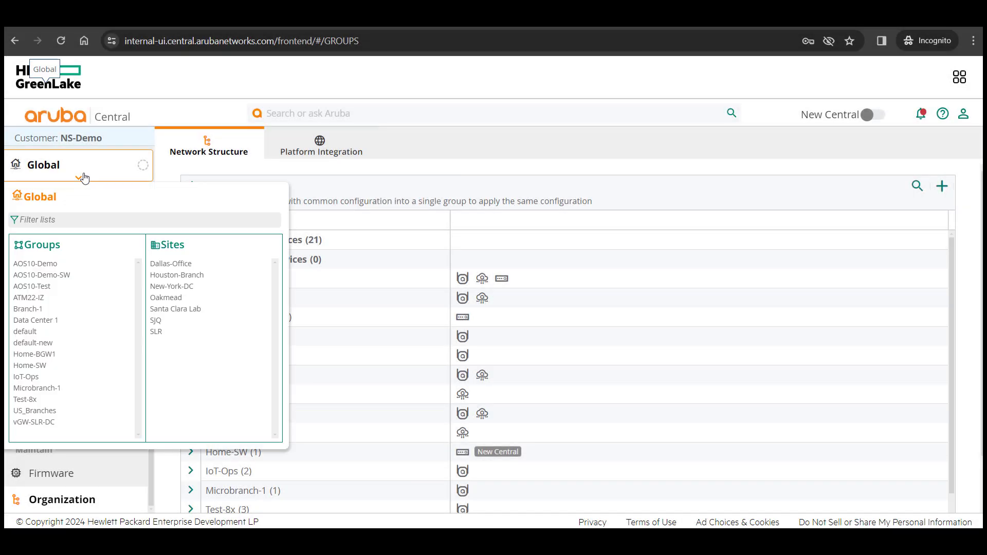
click(34, 411)
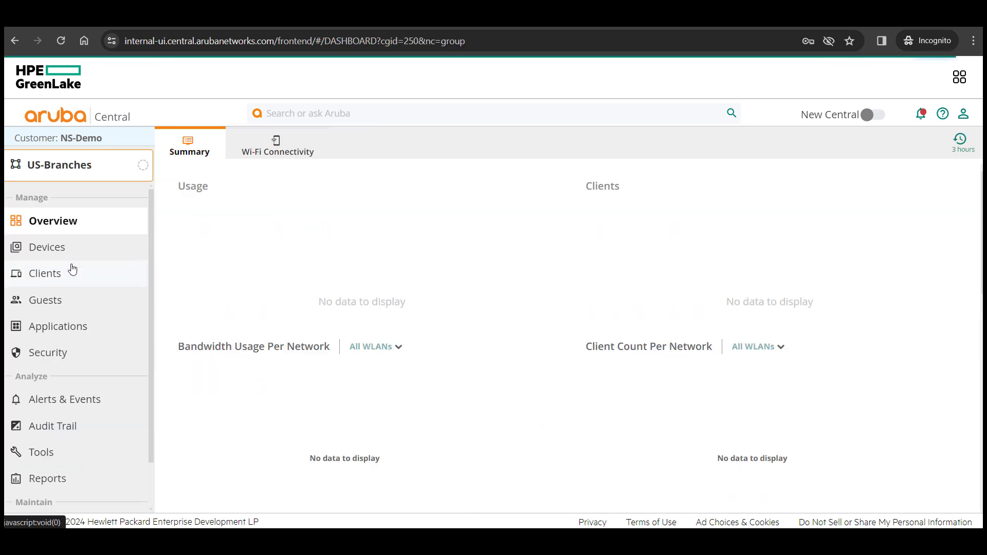
click(60, 253)
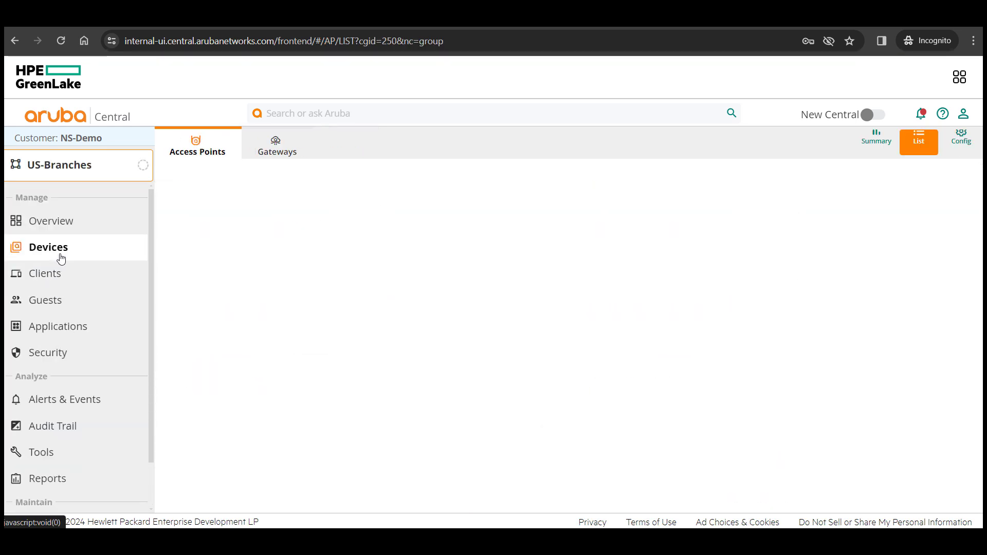
click(287, 157)
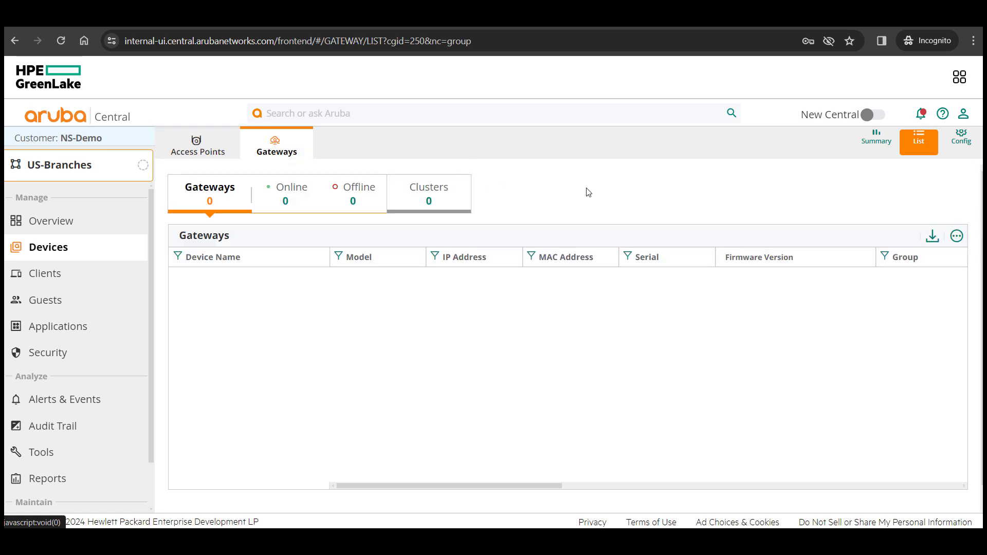
click(961, 142)
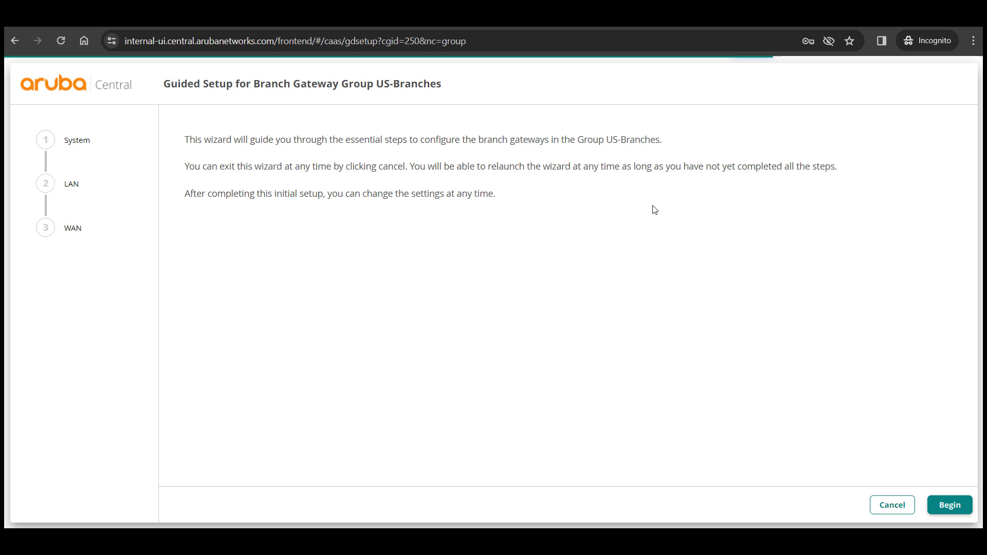
click(945, 505)
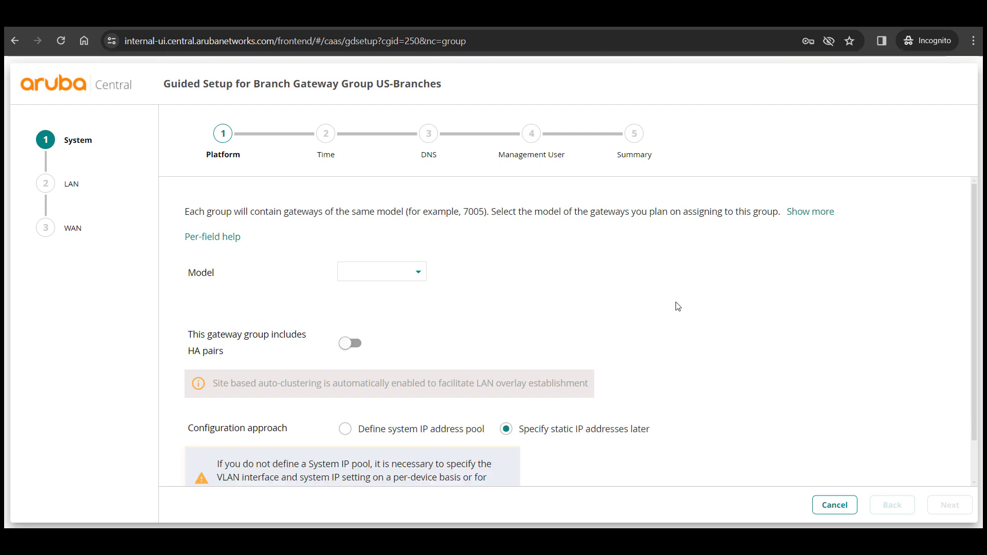
Choose gateway model A9004 and enable HA pairs
click(399, 279)
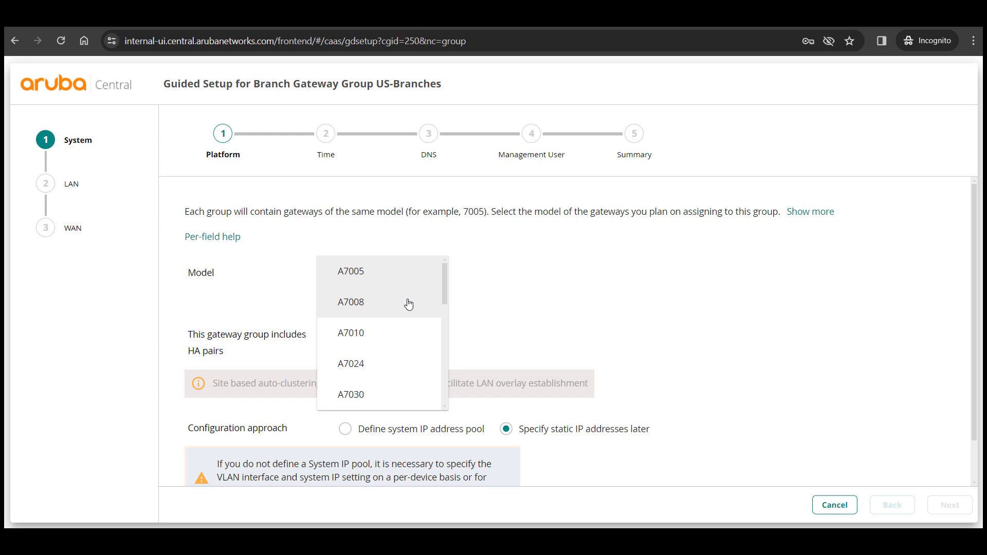
scroll(408, 309, down, 5)
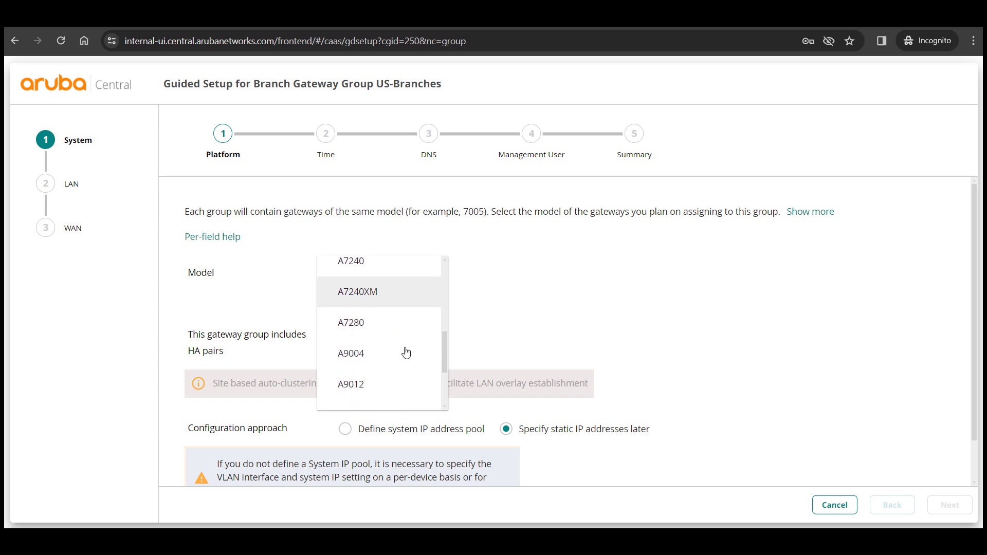
click(403, 355)
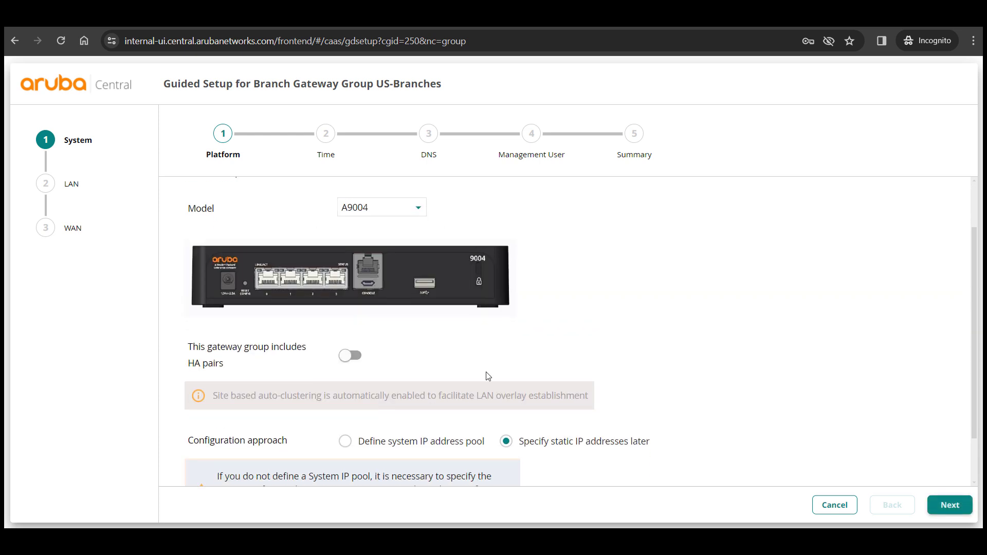
scroll(488, 375, down, 2)
click(357, 296)
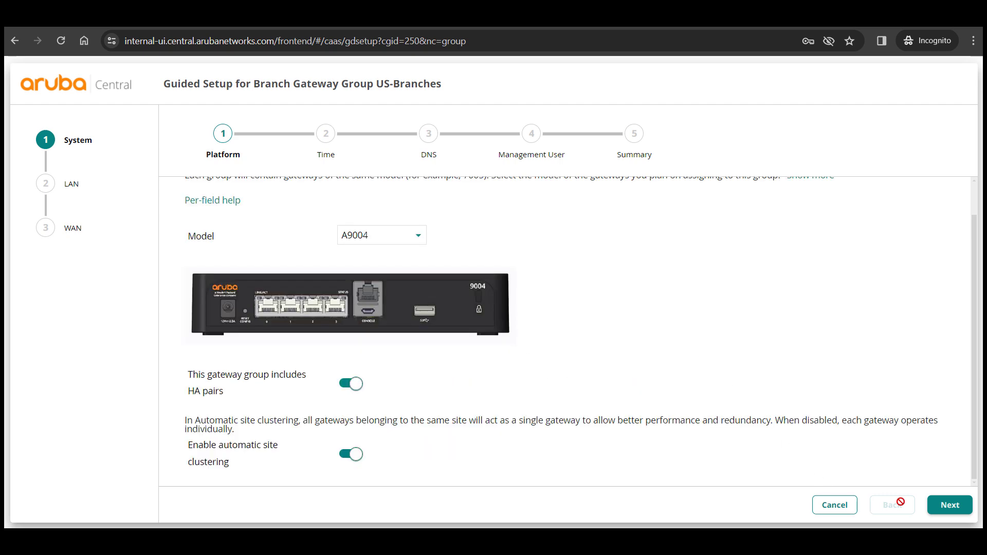
Add NTP server pool.ntp.org with burst mode and pick the 'los' timezone
click(938, 508)
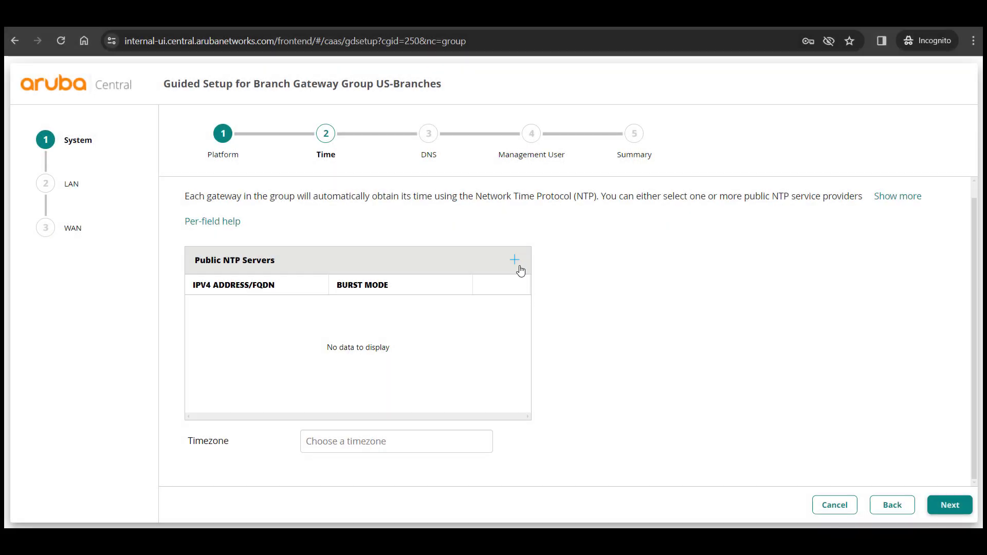
click(515, 260)
text(pool.ntp.org)
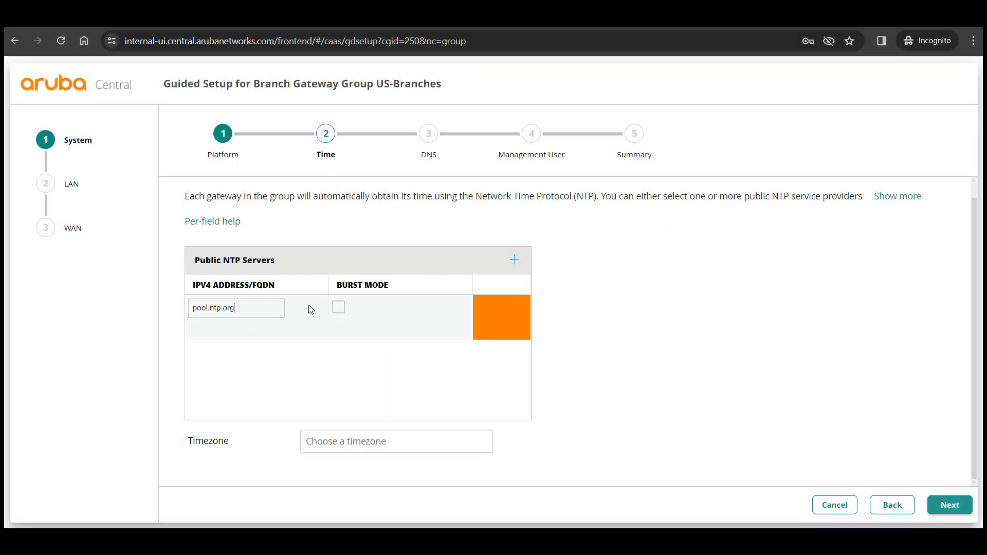
click(338, 307)
click(417, 453)
text(los)
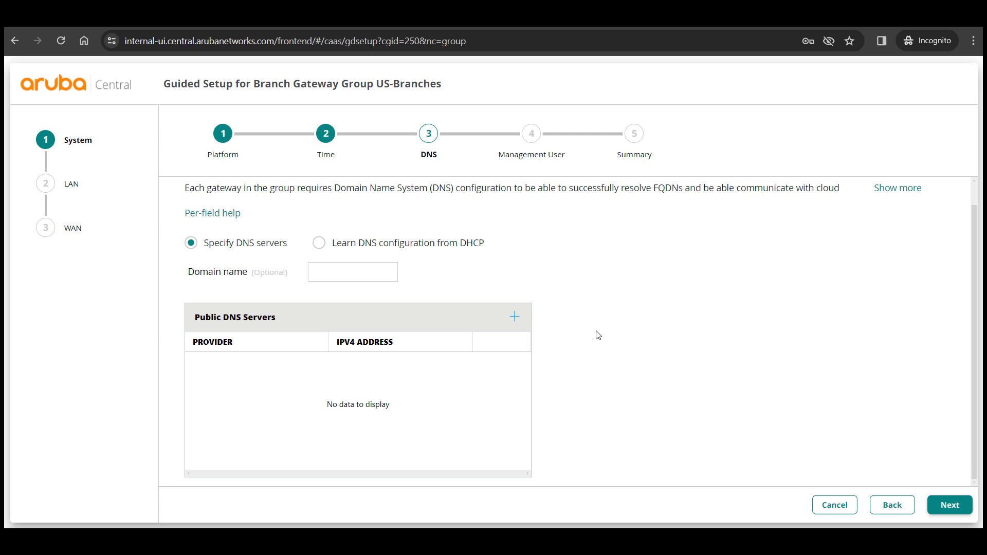
Add Cloudflare as the public DNS server
click(515, 316)
click(222, 366)
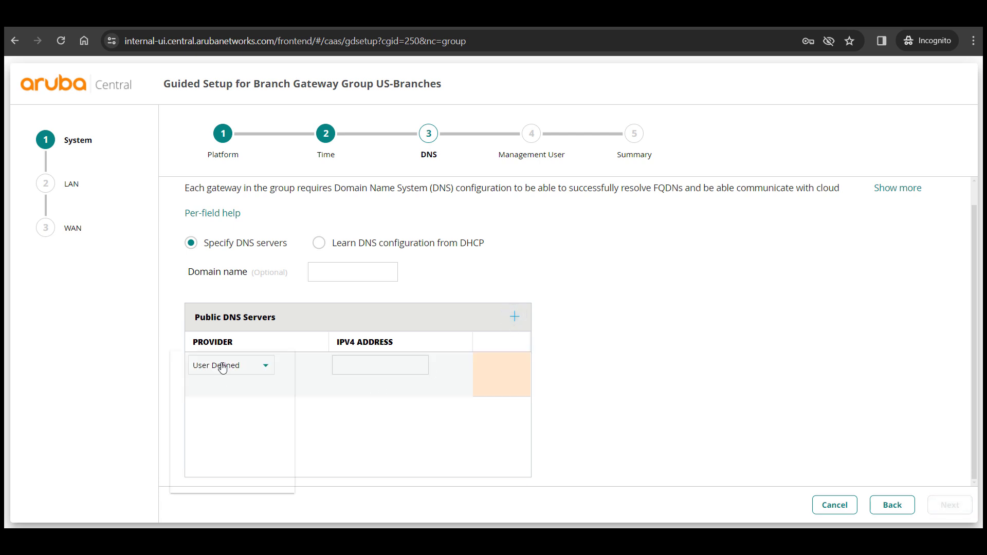
click(236, 461)
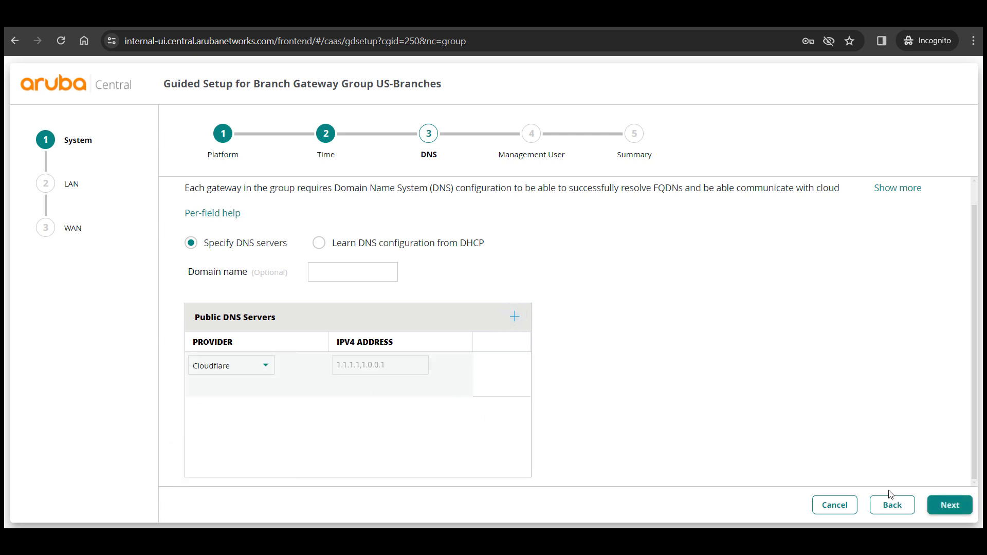
click(950, 506)
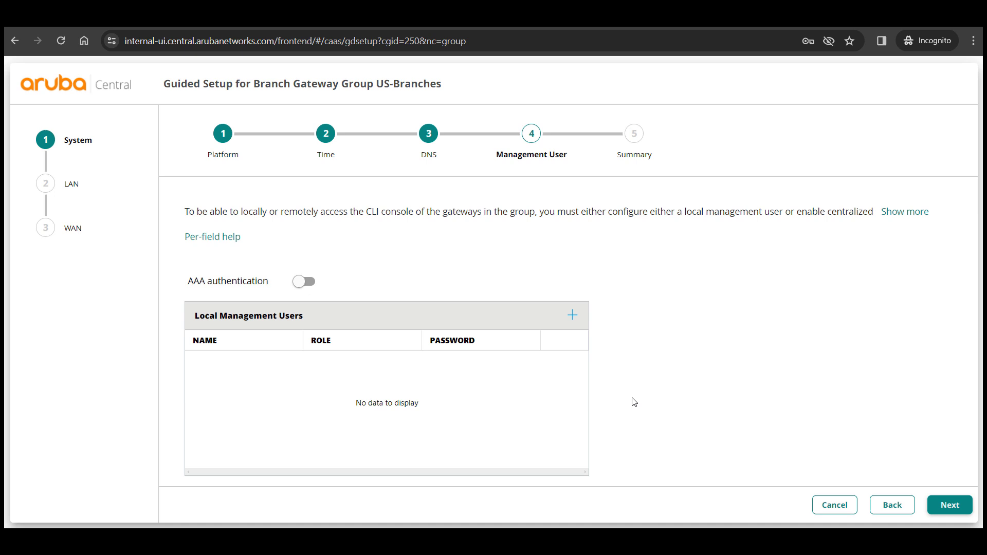
Add a local management user with the Super user role and apply the system settings
click(572, 315)
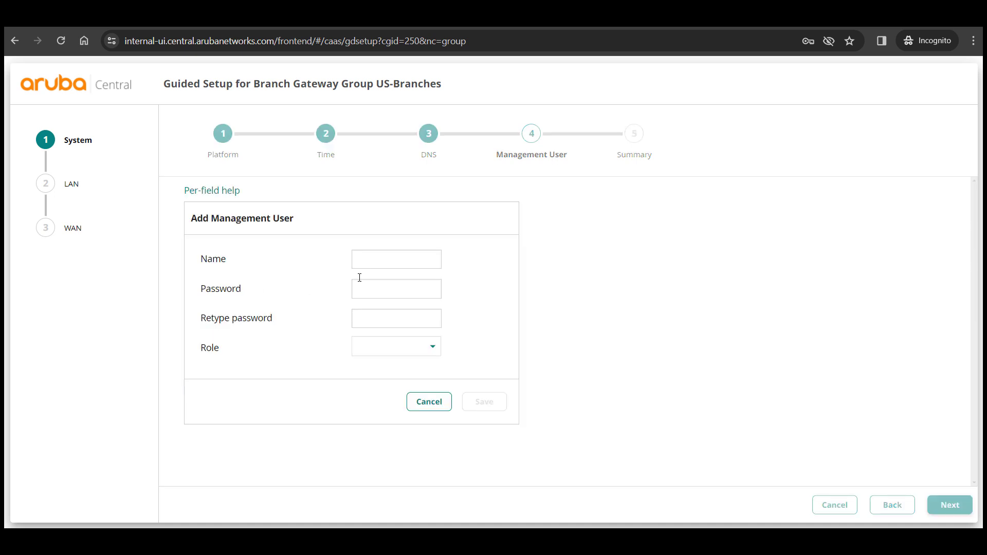
text(admin)
click(384, 348)
click(392, 352)
click(483, 402)
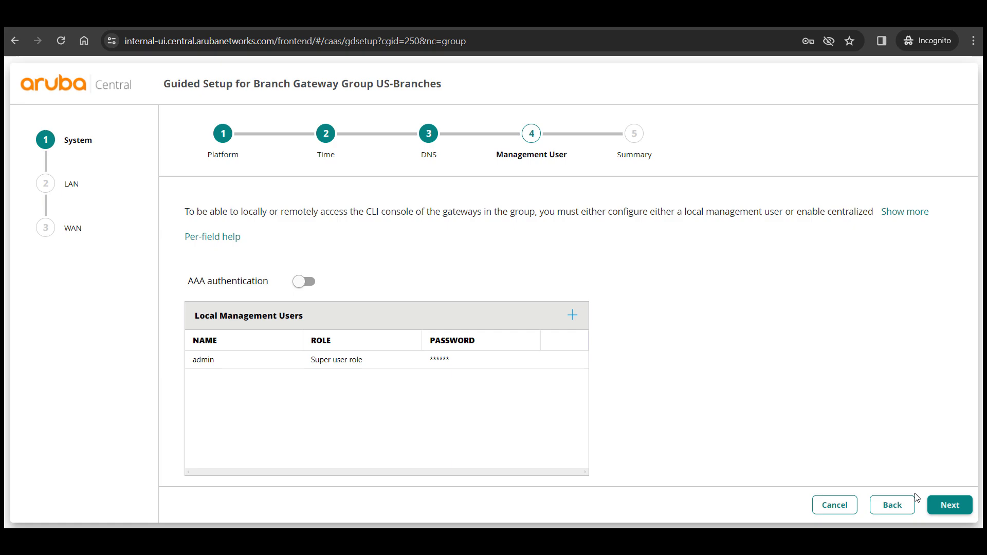
click(945, 504)
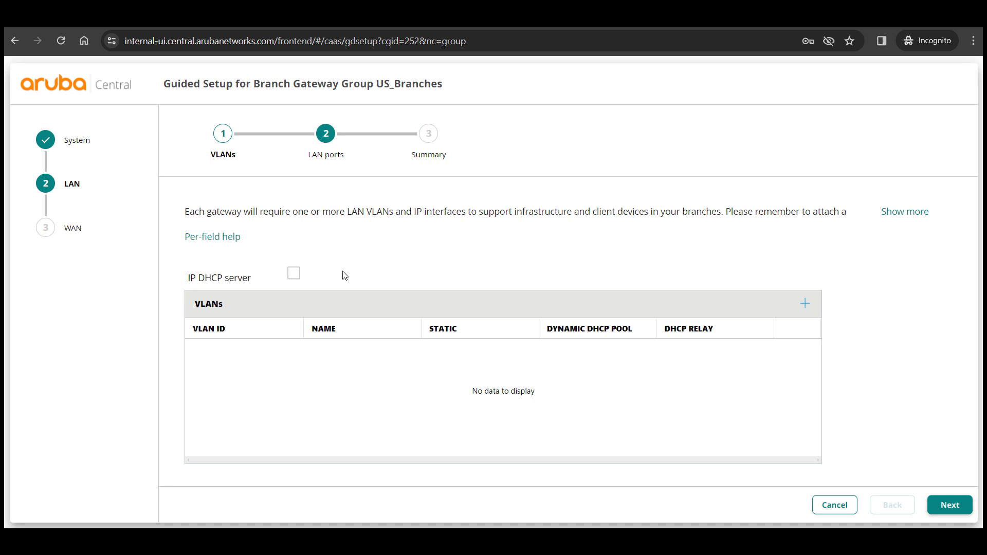
Enable the IP DHCP server and add VLAN MGMT with ID 100
click(294, 275)
click(805, 304)
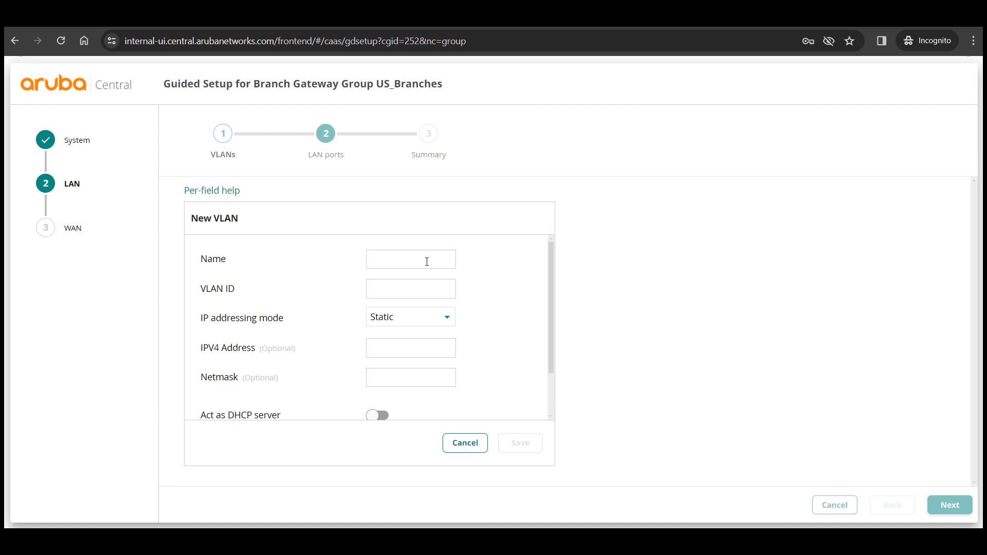
text(MGM)
text(100)
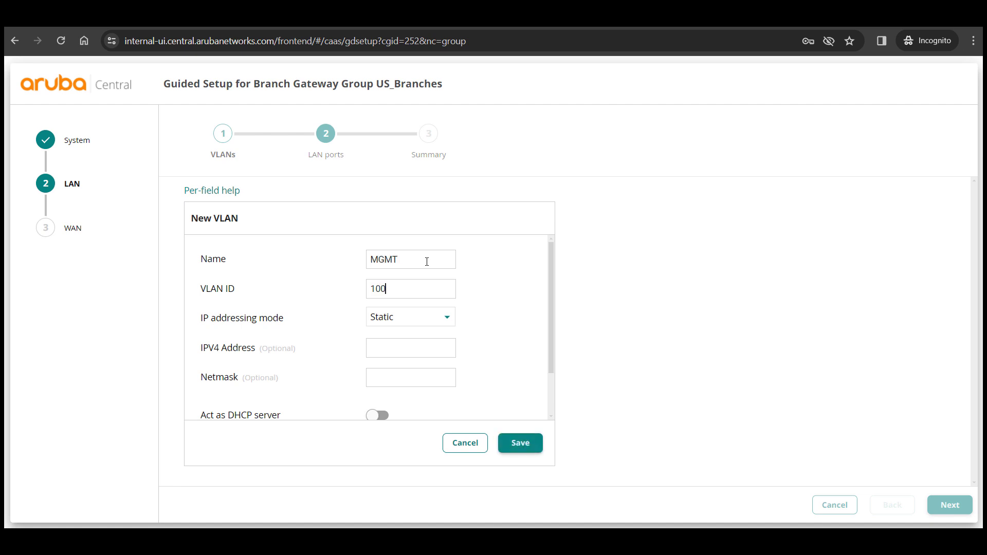
click(520, 443)
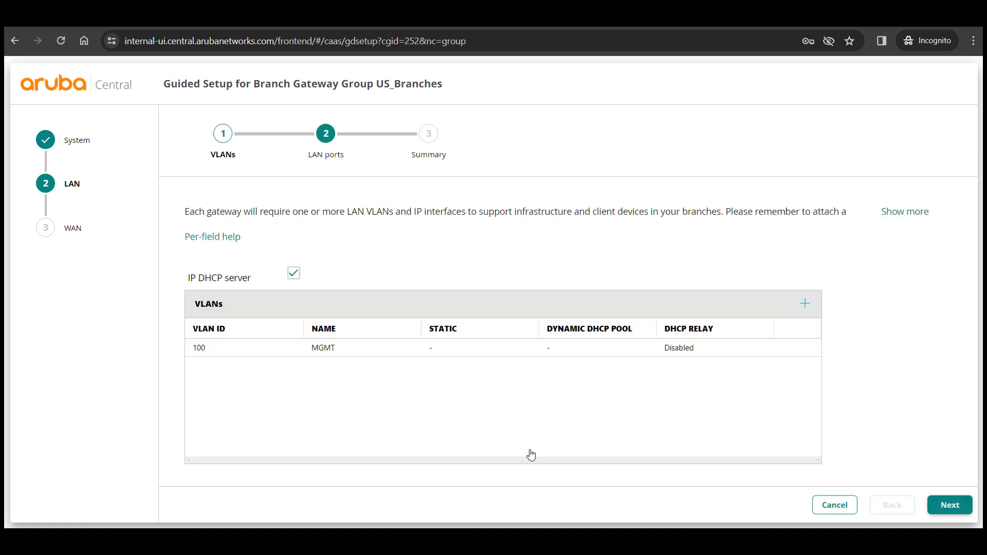
Add VLAN User with ID 200 and apply the VLANs
click(804, 305)
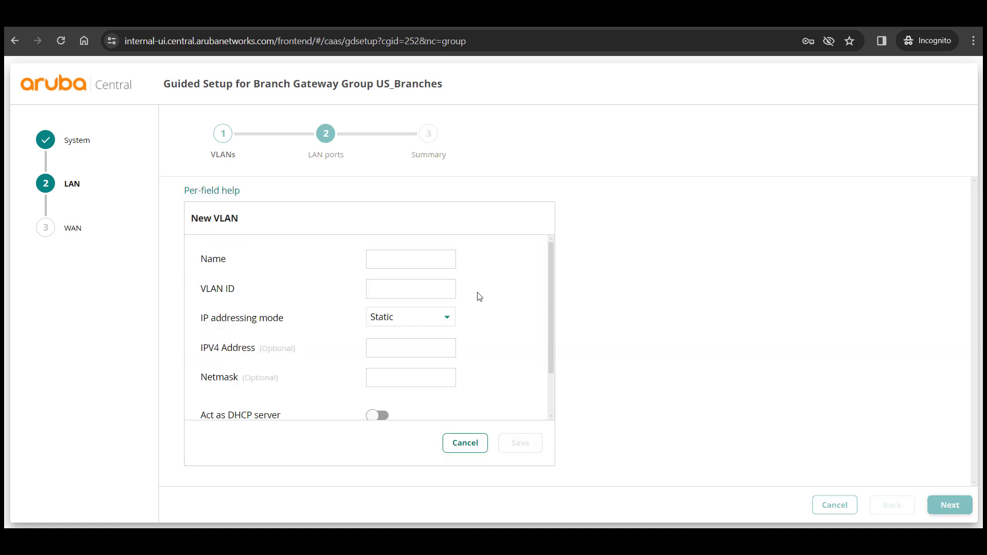
click(429, 268)
text(User200)
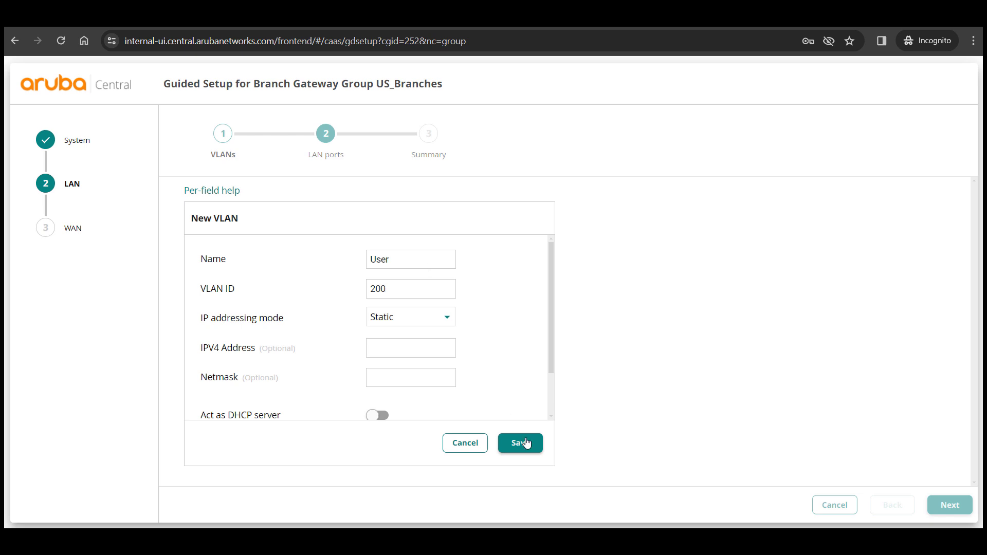
click(524, 443)
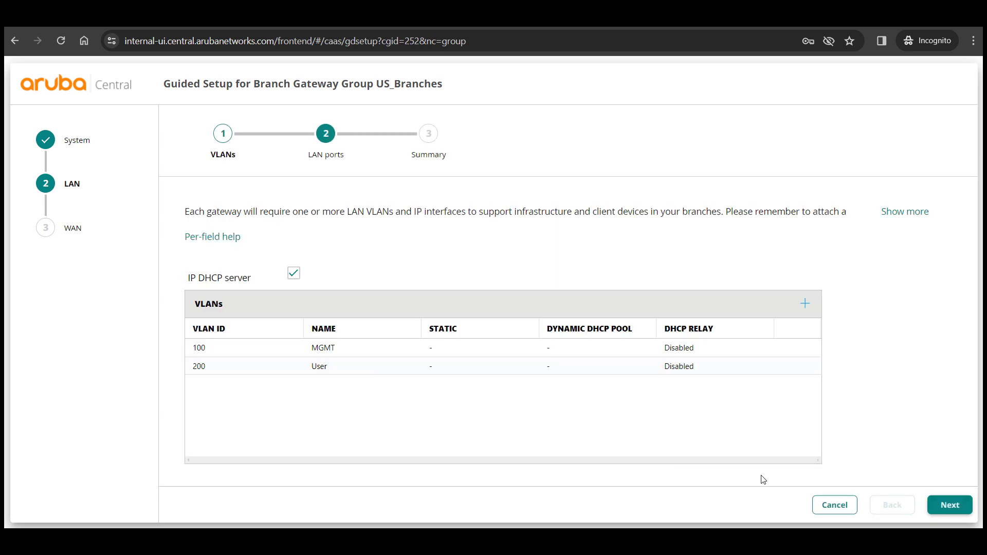
click(950, 505)
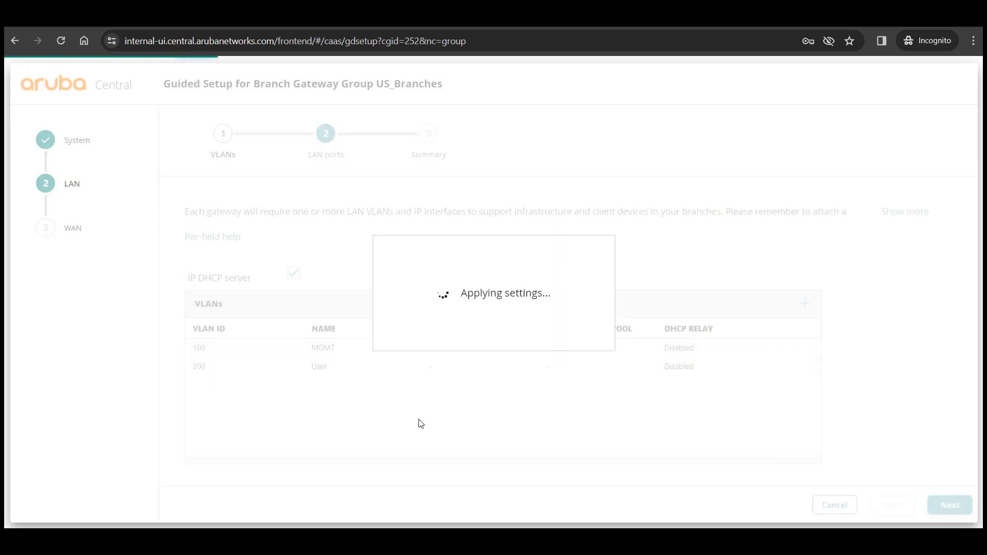
Add LAN port 'LAN' as a trunk with native VLAN 100 MGMT and allowed VLANs 100,200
click(708, 275)
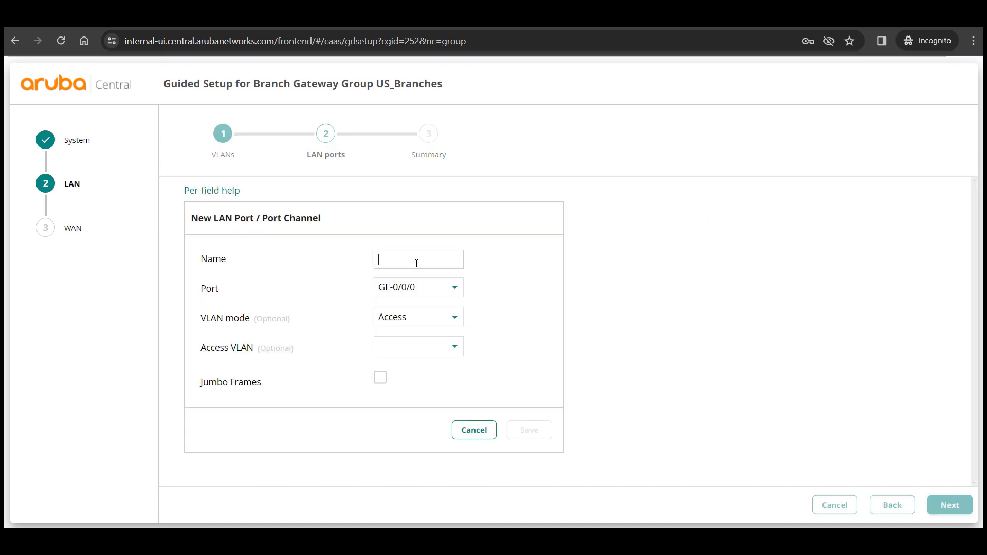
text(LAN)
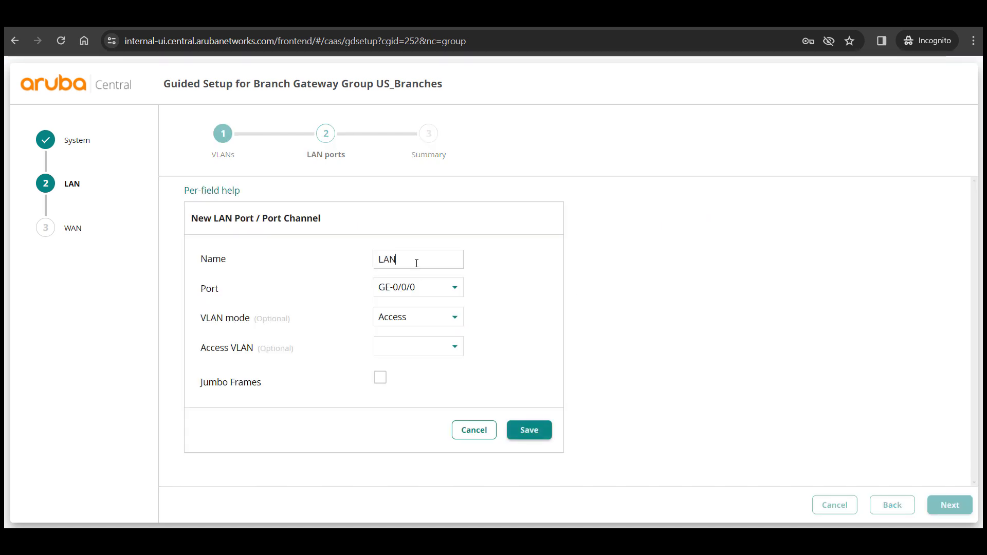
click(426, 326)
click(416, 348)
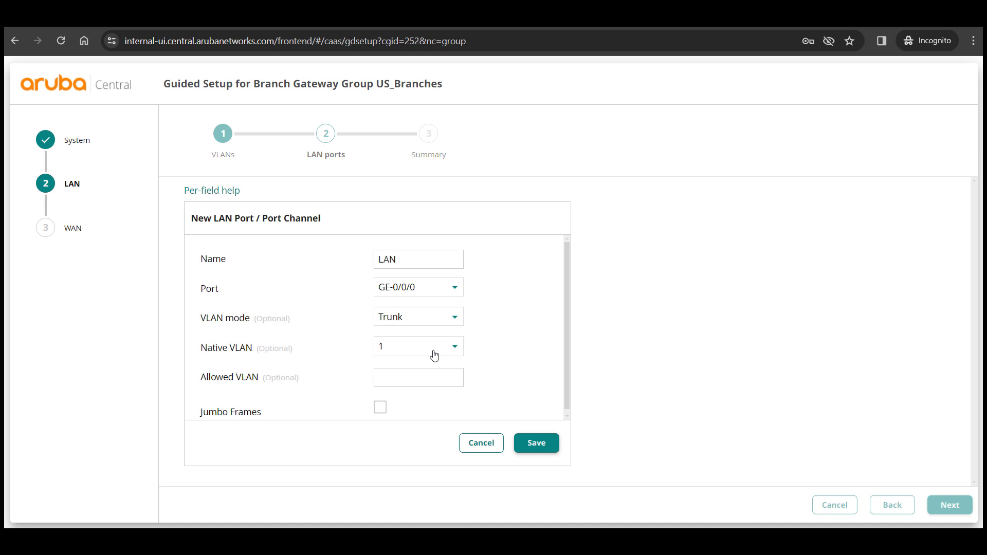
click(435, 355)
click(433, 379)
text(100,200)
click(528, 444)
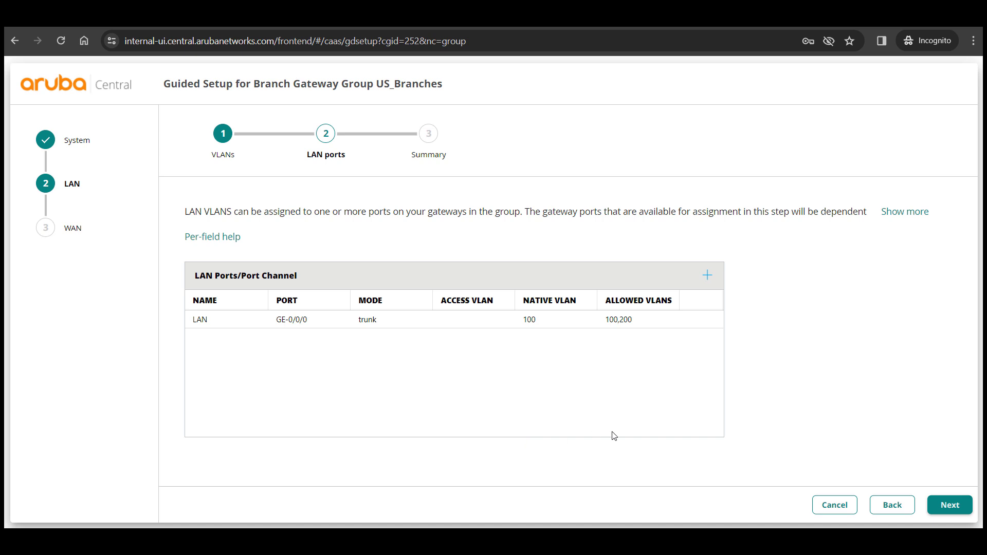
Accept the default WAN health checks and round robin load balancing
click(949, 504)
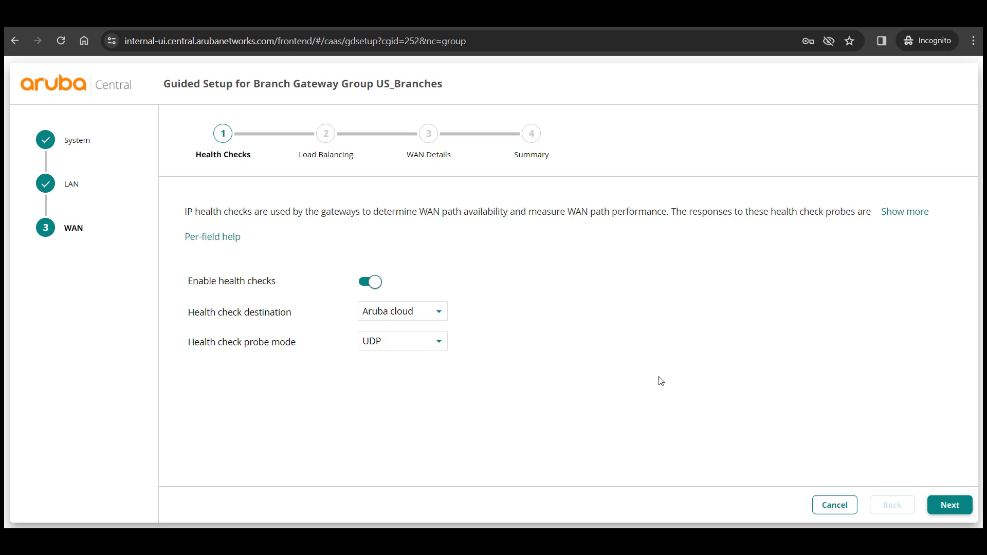
click(947, 506)
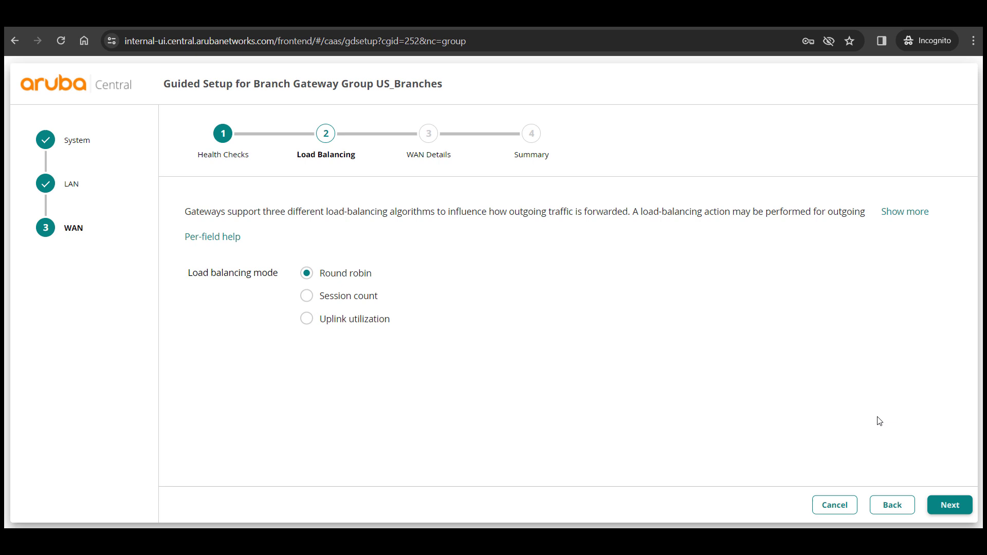
click(951, 505)
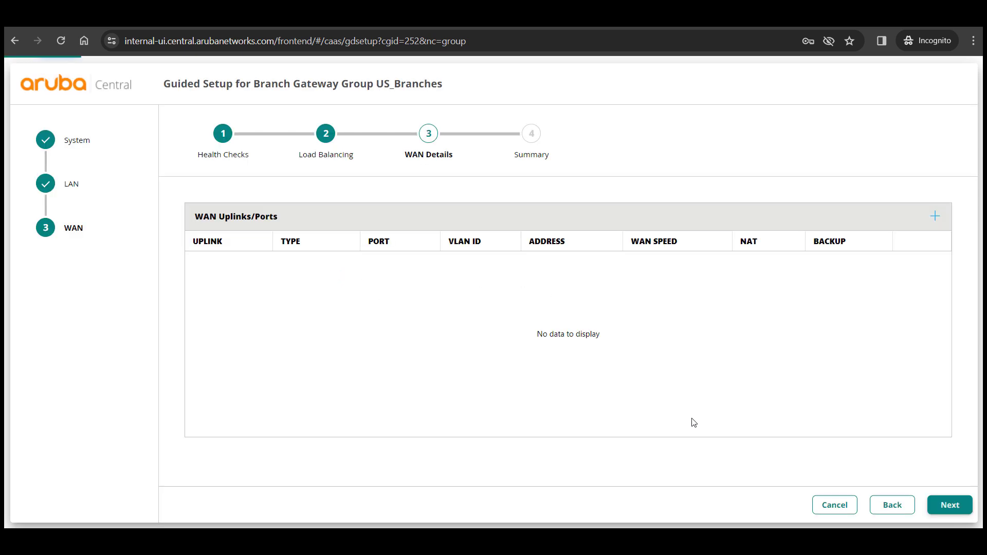
Add WAN uplink 'turbo' on port GE-0/0/3 at 200 Mbps using DHCP
click(932, 317)
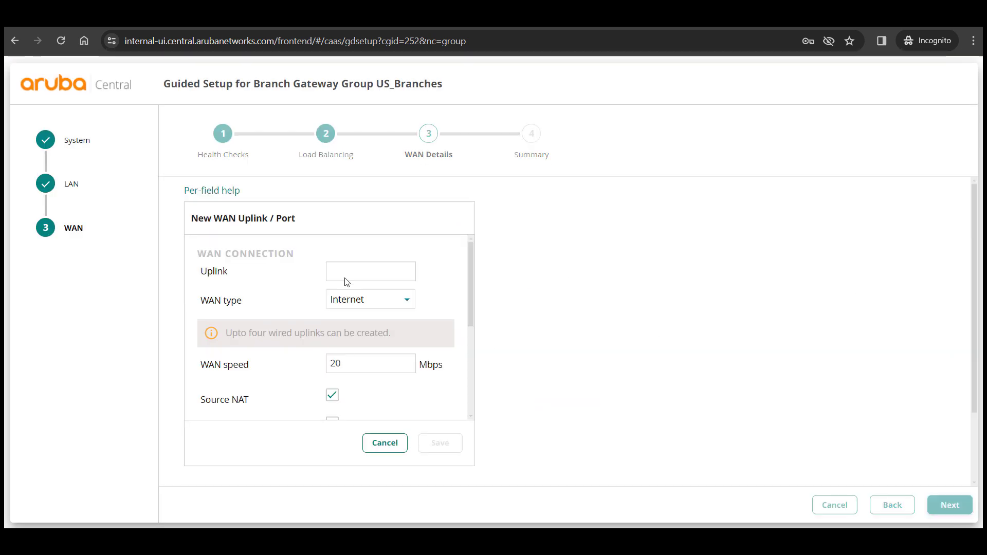
click(402, 271)
text(turbo)
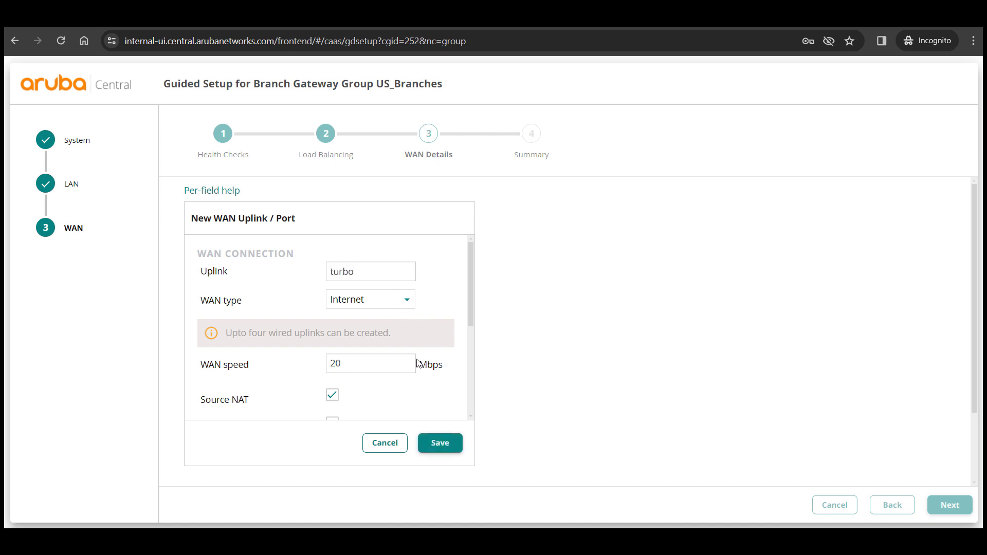
scroll(441, 332, down, 3)
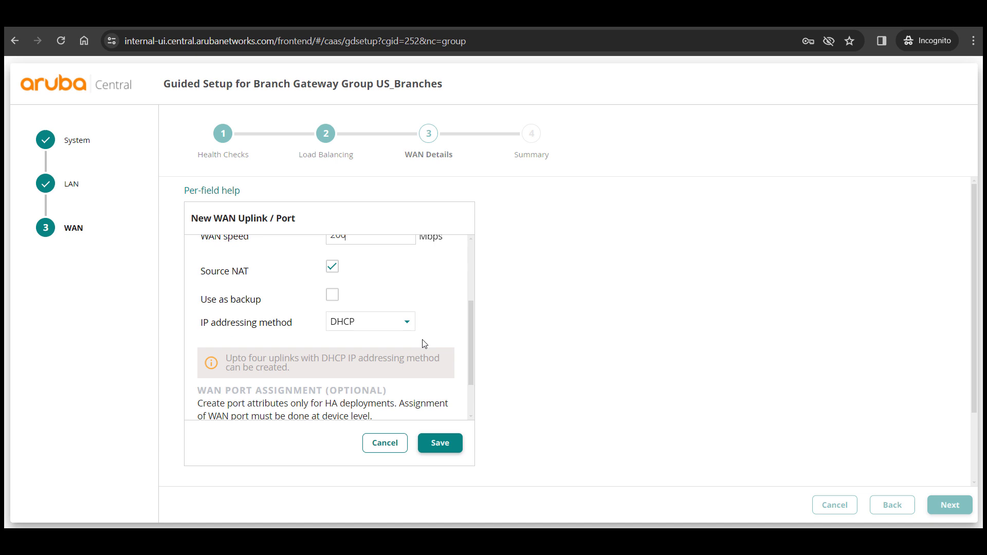
scroll(338, 326, down, 2)
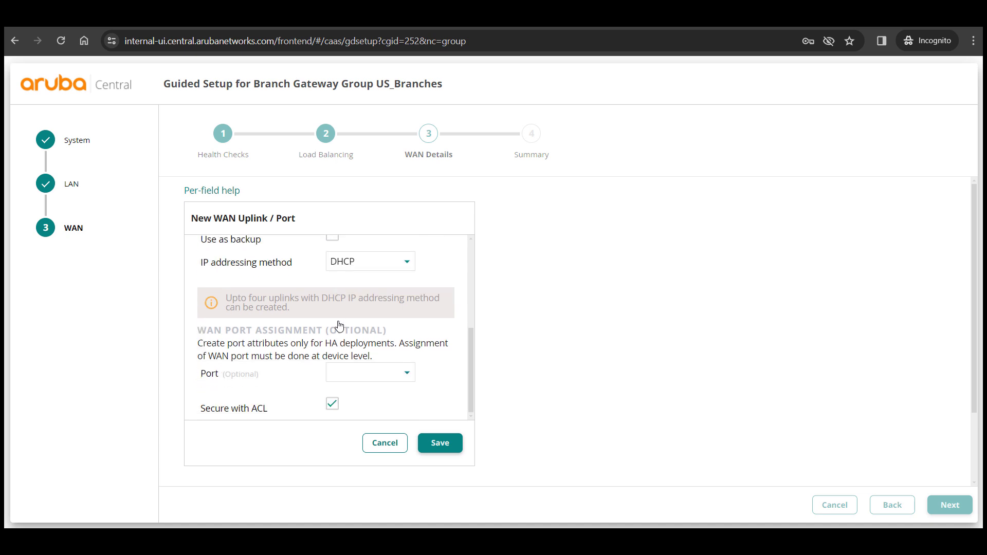
click(394, 379)
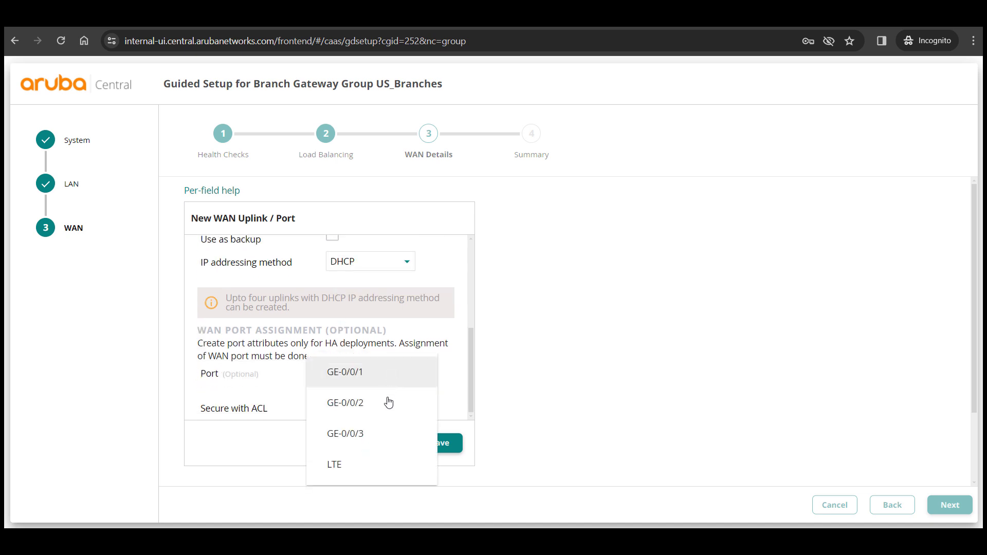
click(357, 437)
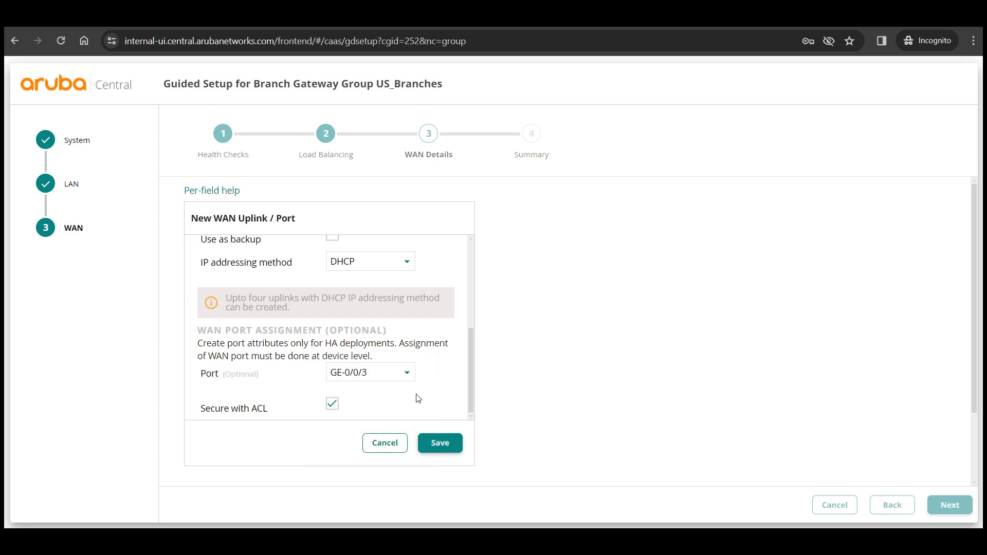
drag(201, 415, 273, 416)
click(303, 403)
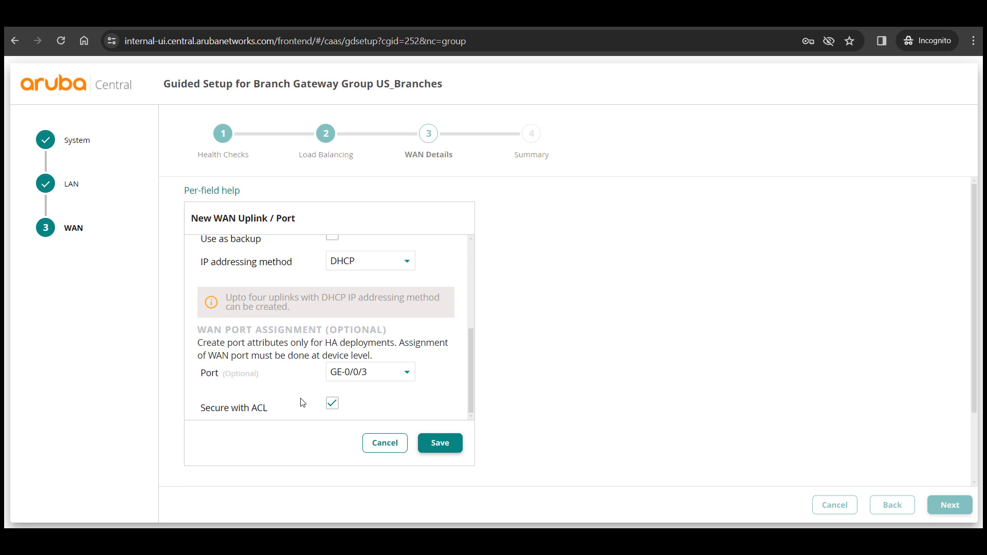
click(438, 444)
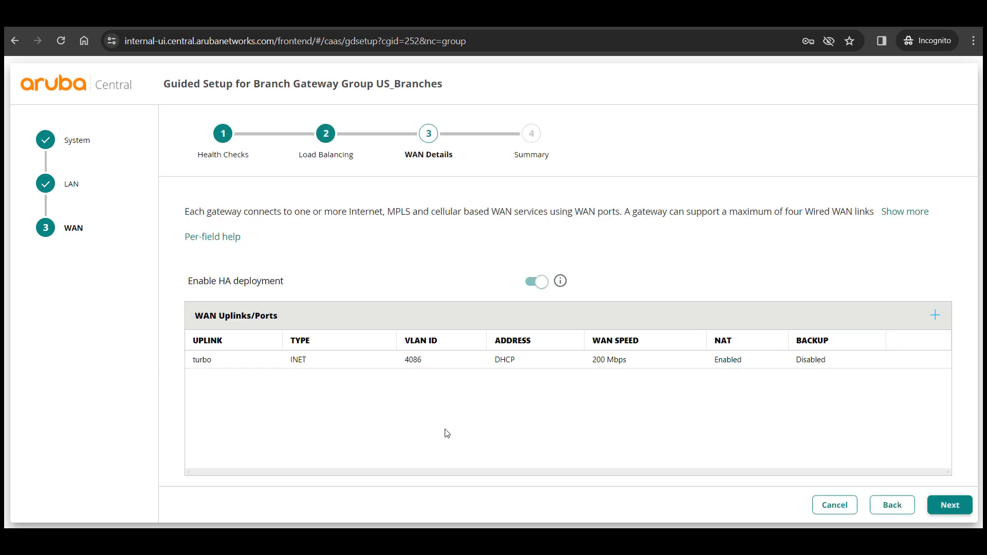
Review the WAN summary, finish applying the configuration, and close the guided setup
click(944, 505)
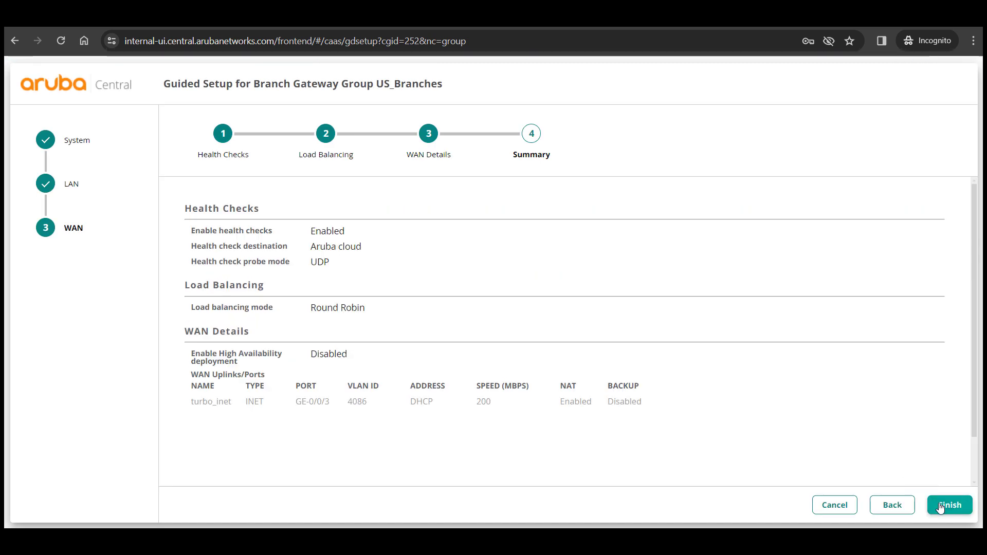
click(941, 506)
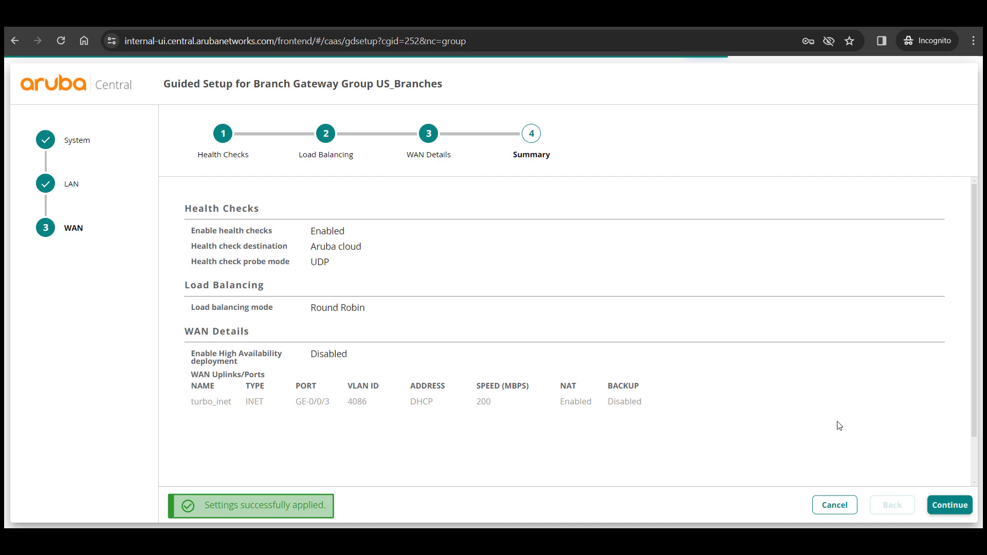
click(945, 504)
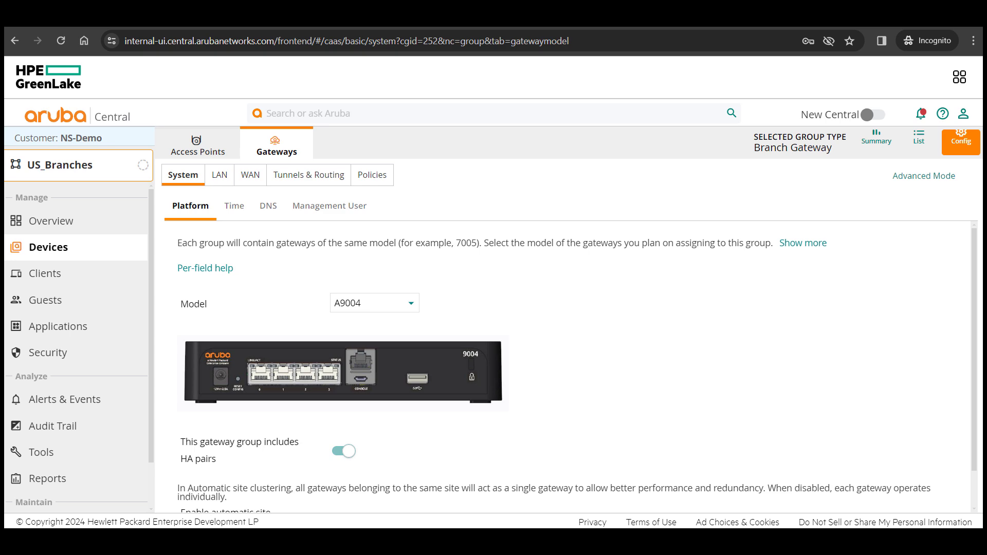
Open the Firmware page and show the Gateways firmware list
scroll(111, 402, down, 1)
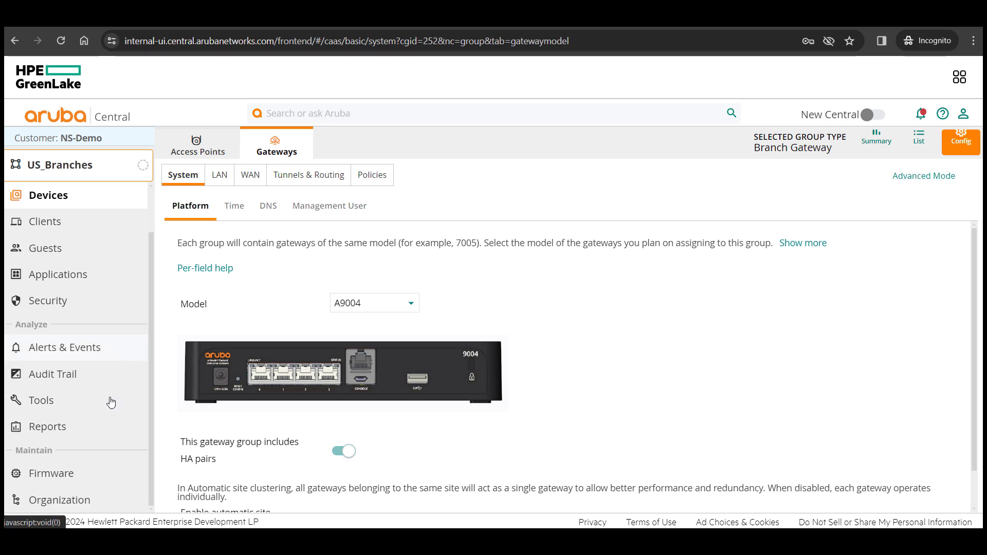
click(46, 474)
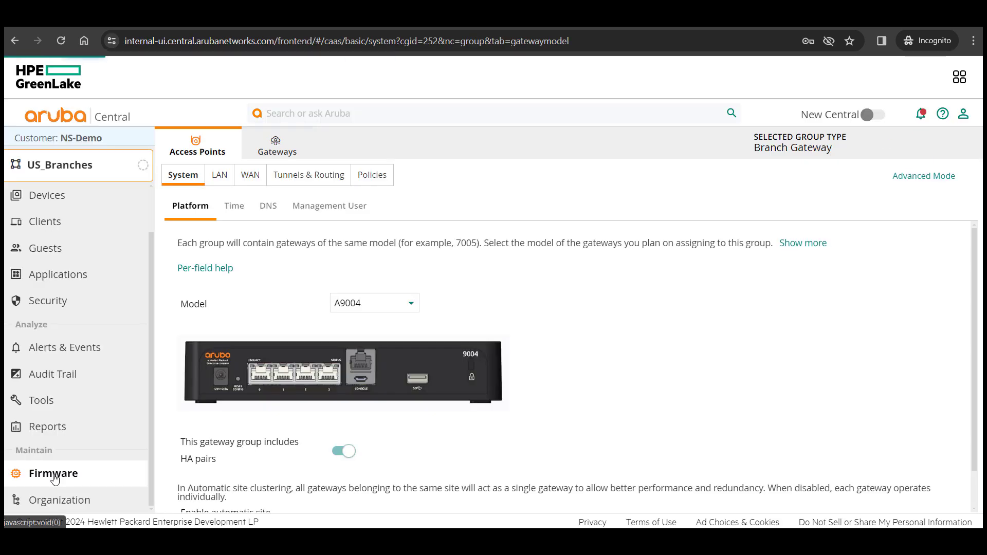
click(274, 150)
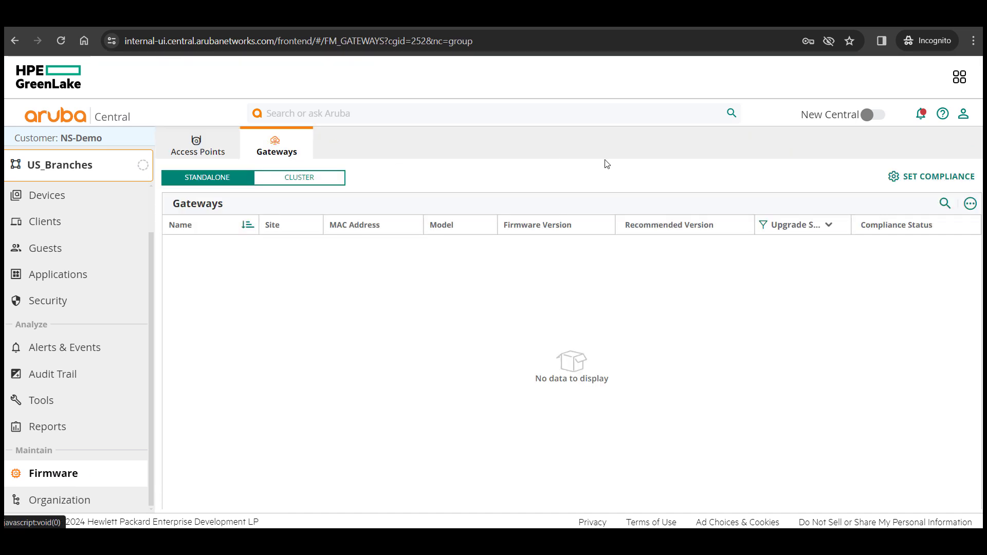
Enable firmware compliance with version 10.6.0.0_89485 and acknowledge the confirmation
click(919, 180)
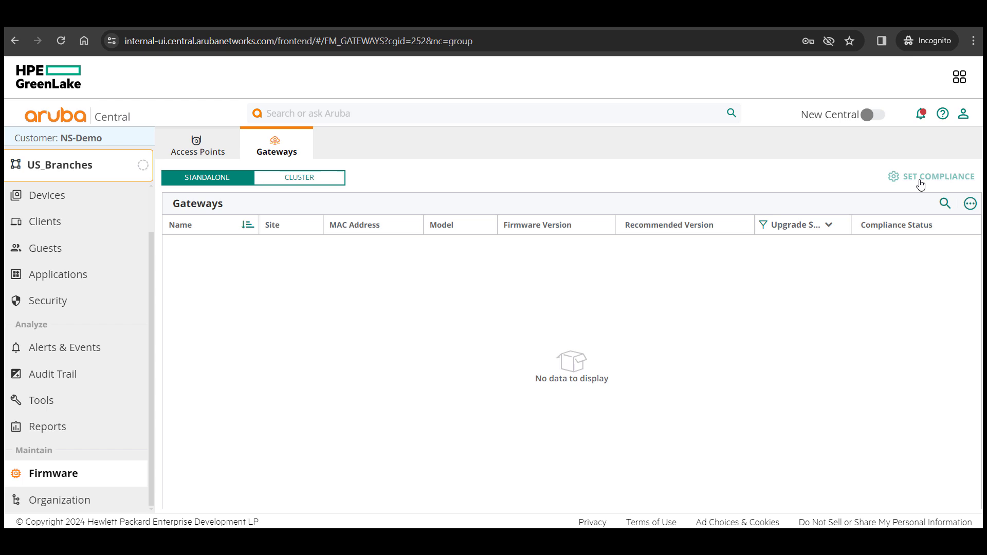
click(486, 307)
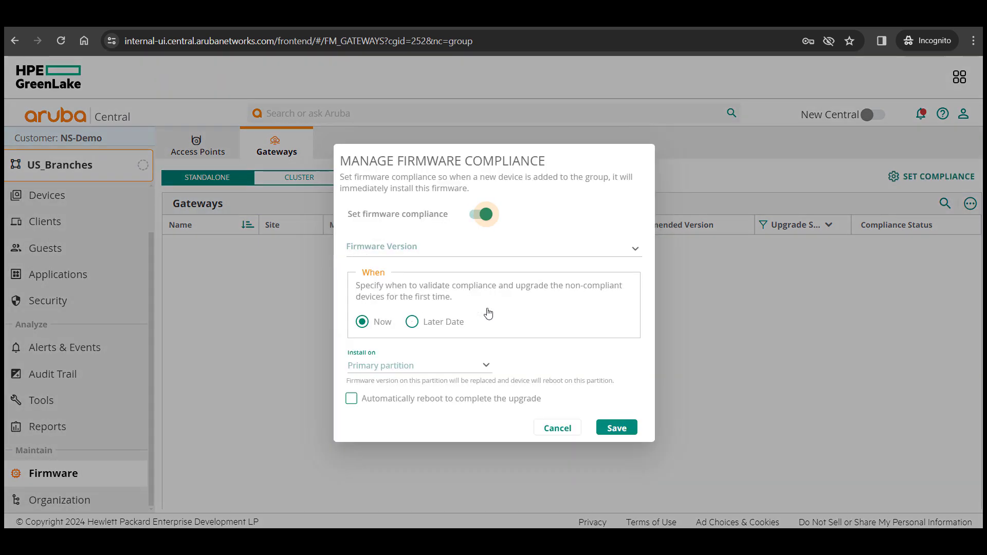
click(441, 254)
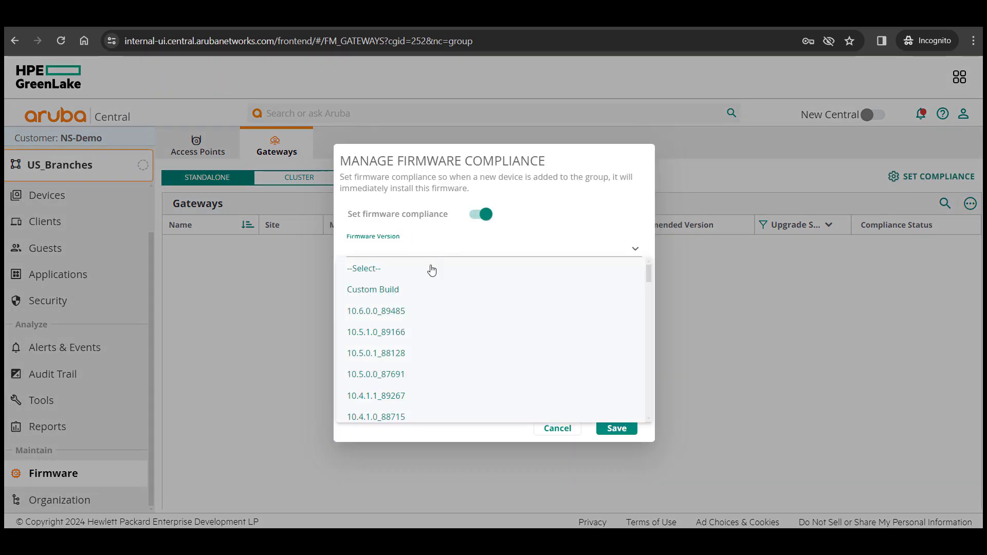
click(391, 310)
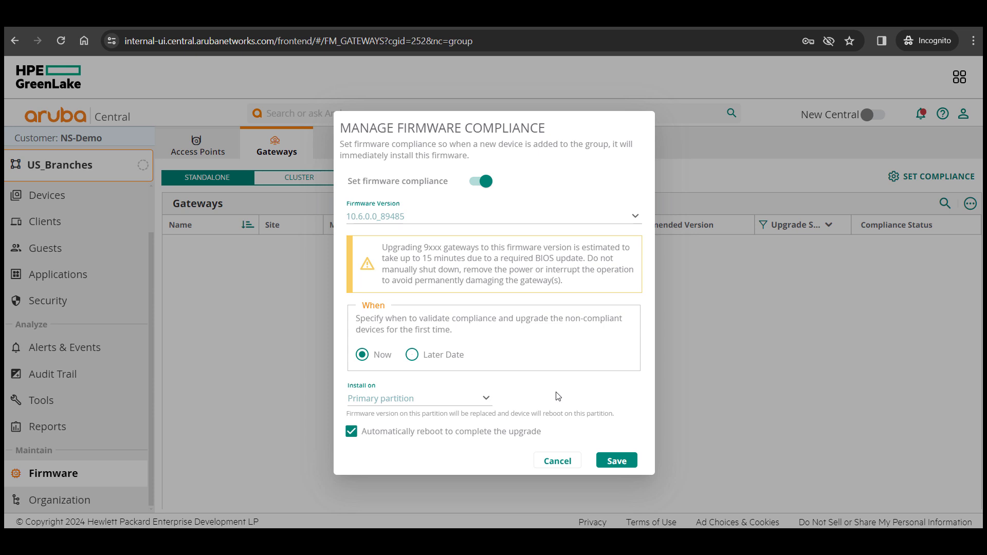
drag(382, 252, 568, 284)
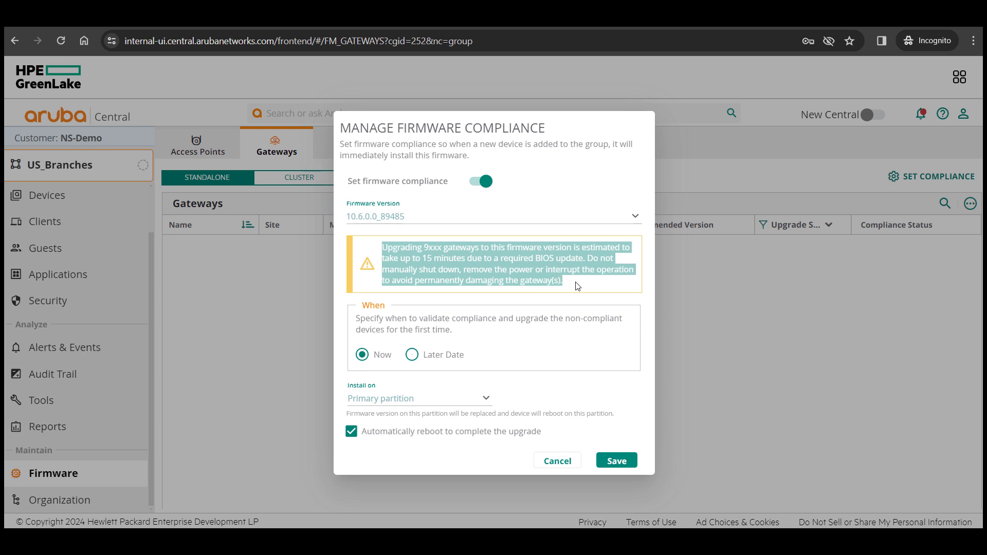
click(583, 286)
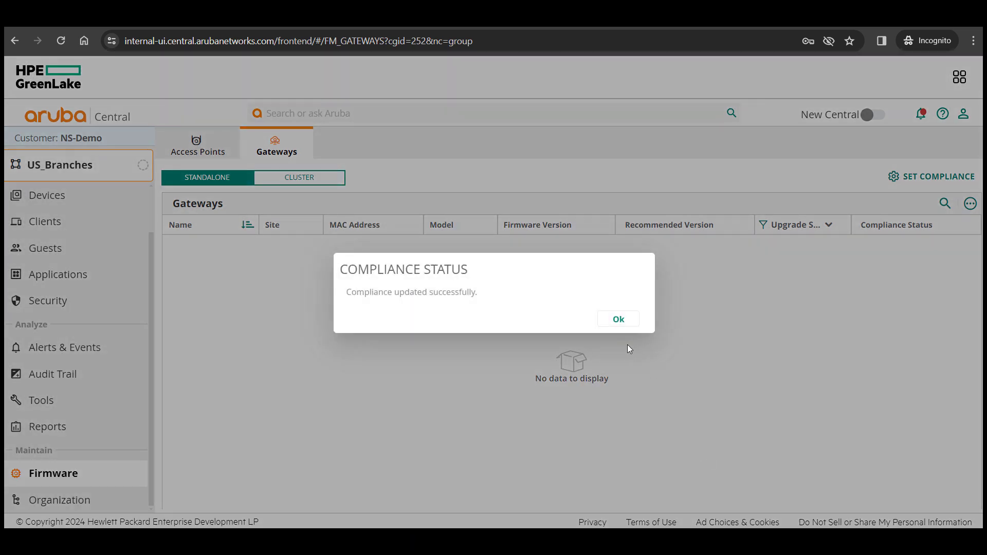
click(619, 321)
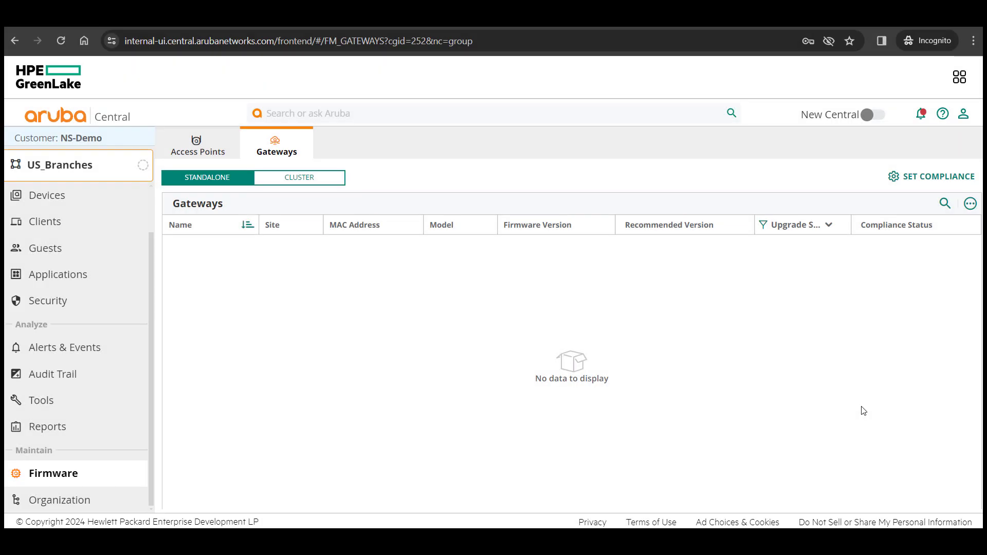
Assign the preprovisioned R1B20A gateway to US_Branches, then return to Network Structure
click(77, 501)
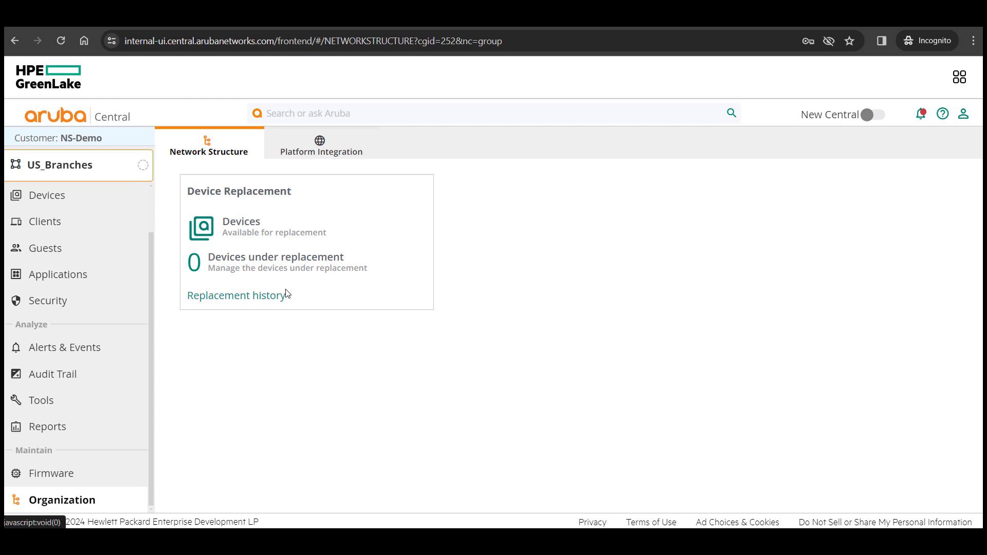
click(449, 341)
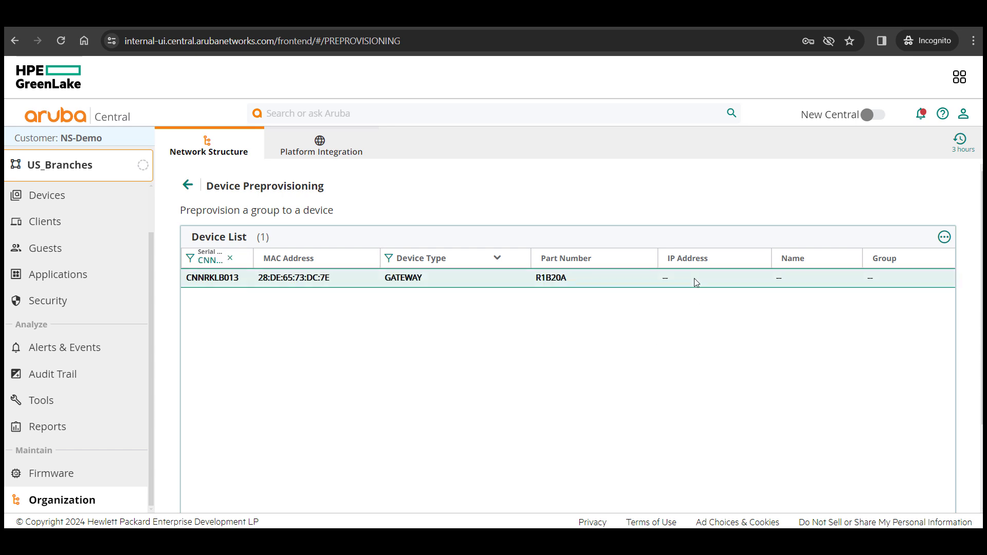
click(696, 282)
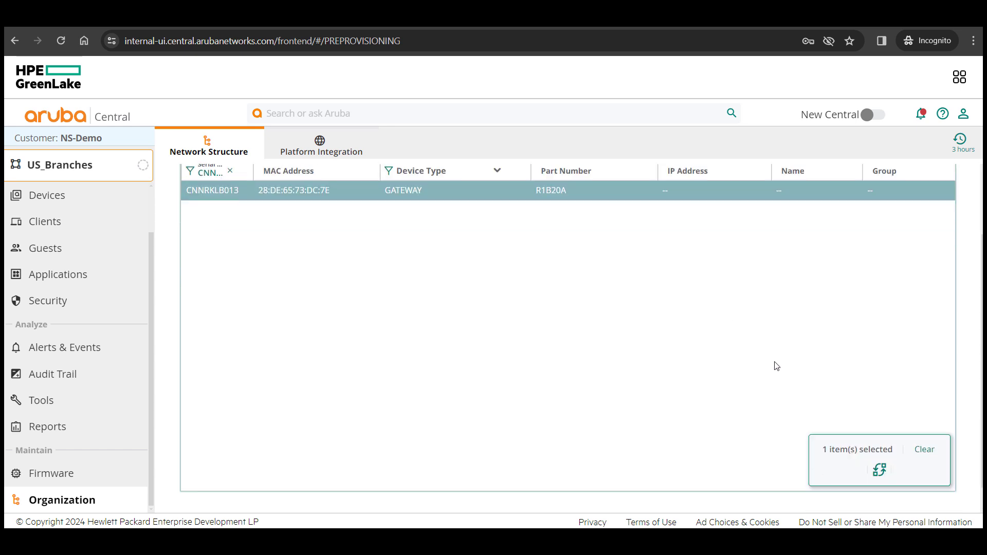
click(881, 448)
click(333, 276)
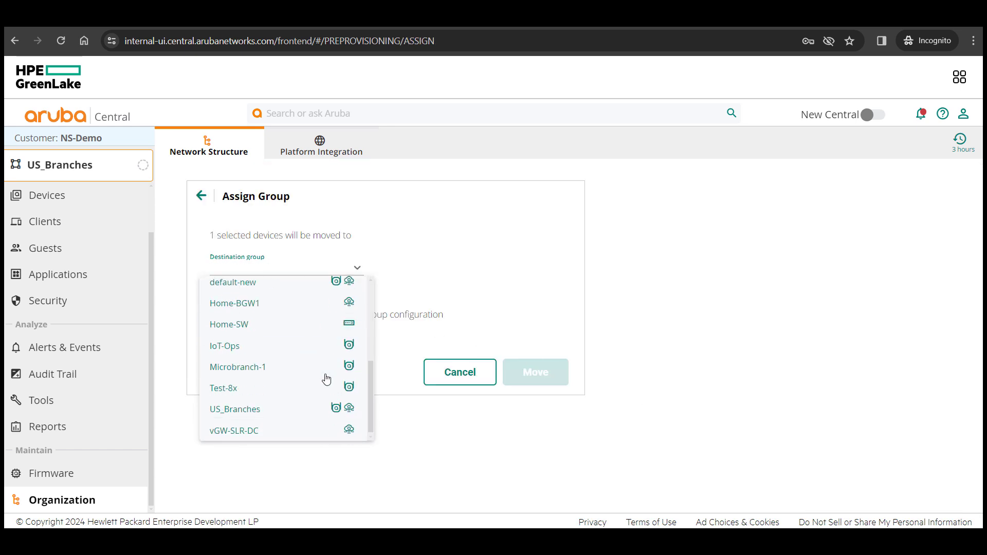
click(291, 411)
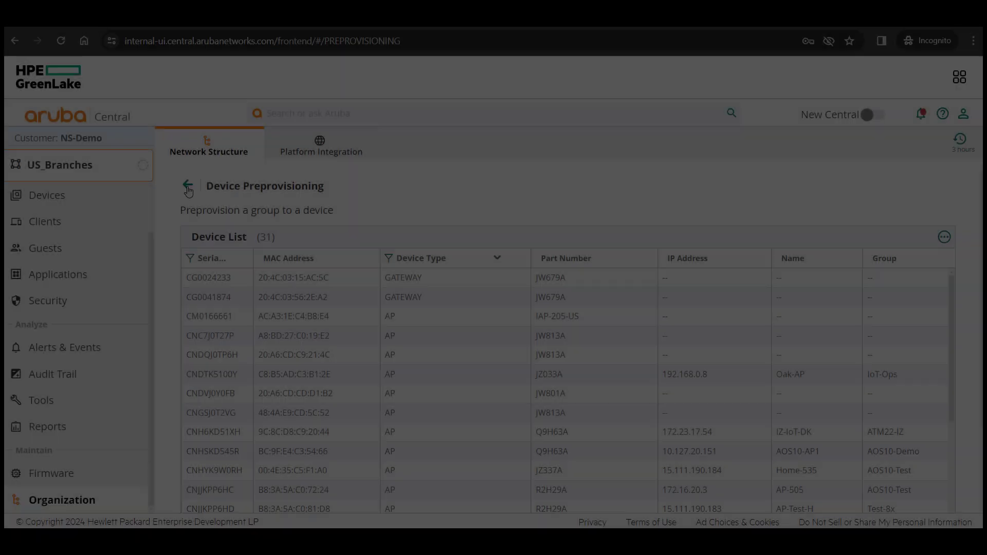
click(189, 188)
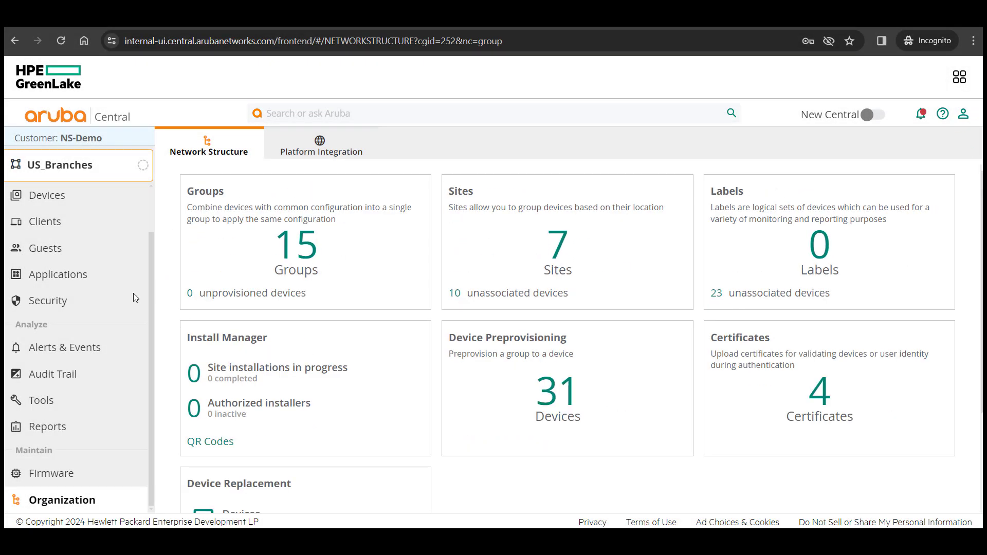
Open Devices > Gateways to view the offline R1B20A gateway in US_Branches
scroll(62, 280, up, 2)
click(52, 247)
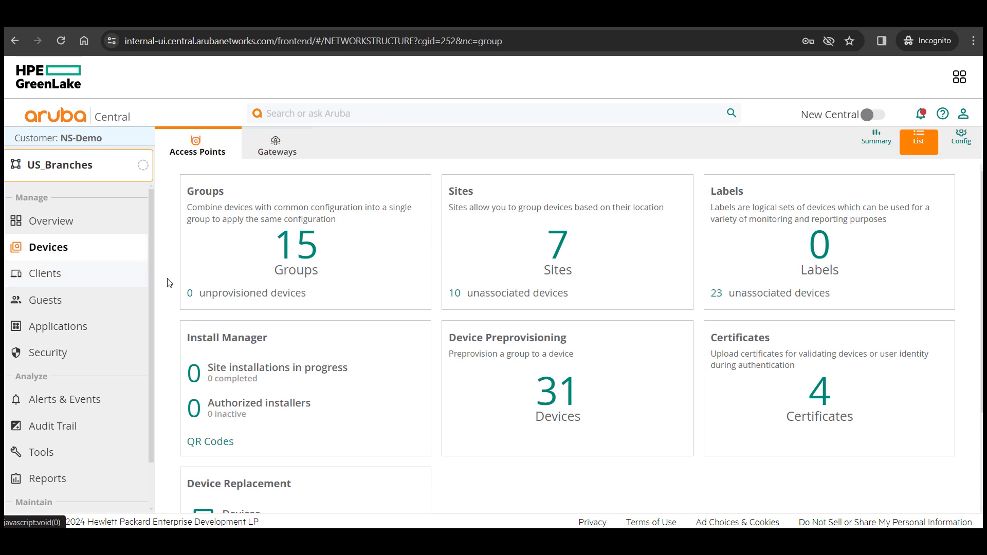
click(277, 146)
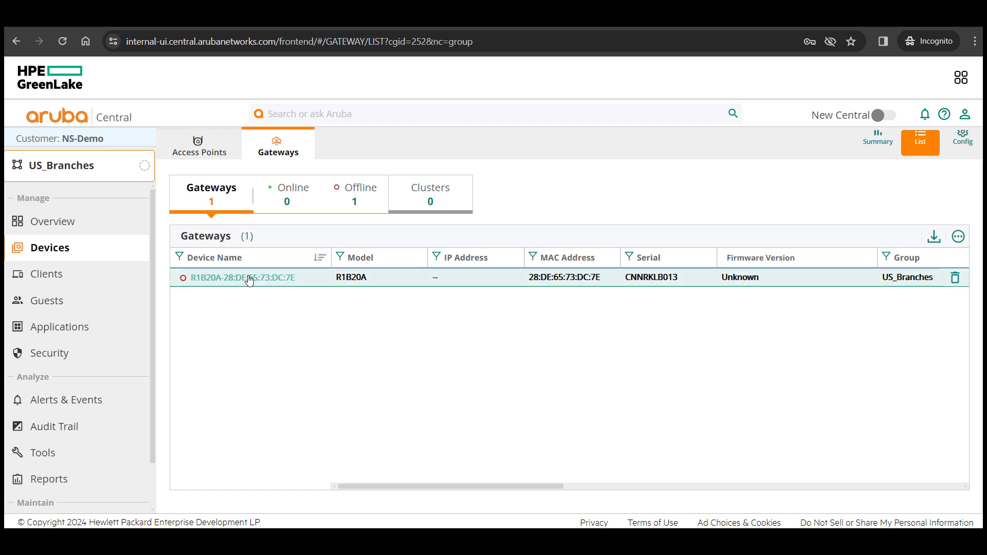
Open the R1B20A gateway's own configuration, exit the guided setup, and reach its LAN settings
click(289, 282)
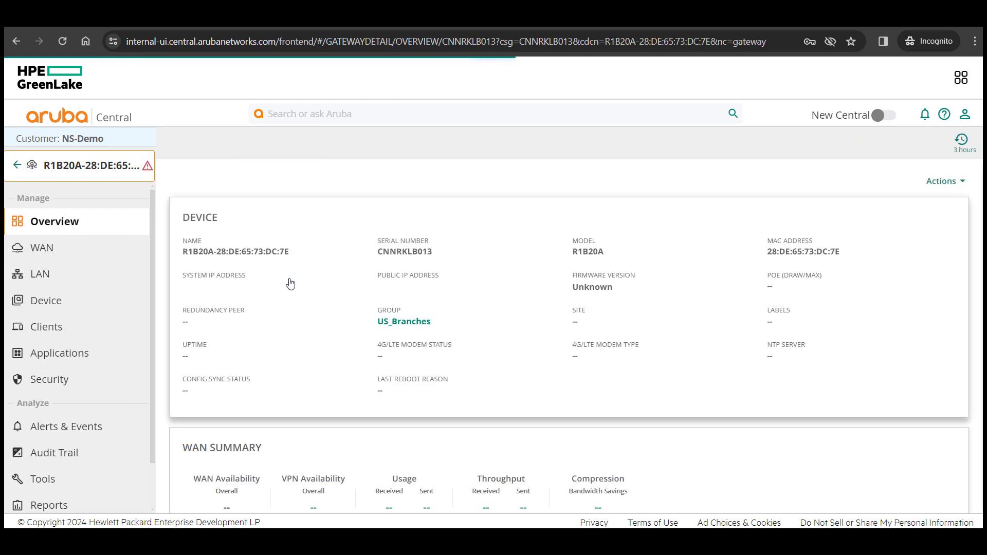
click(61, 303)
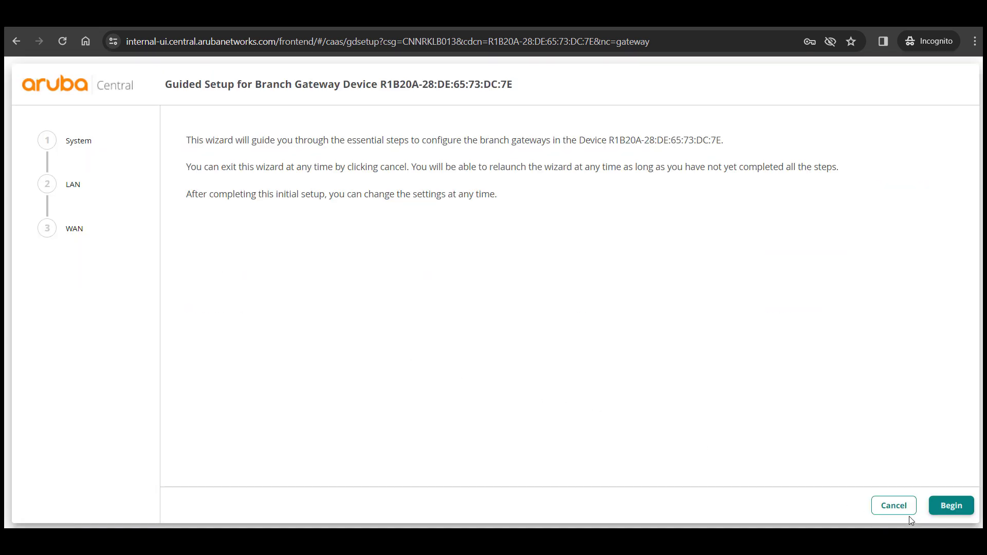
click(907, 512)
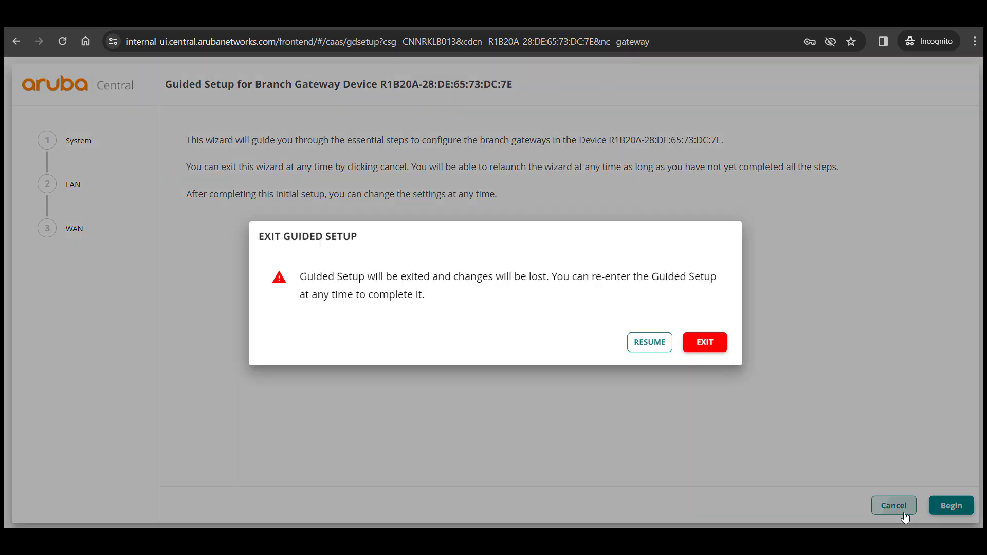
click(711, 349)
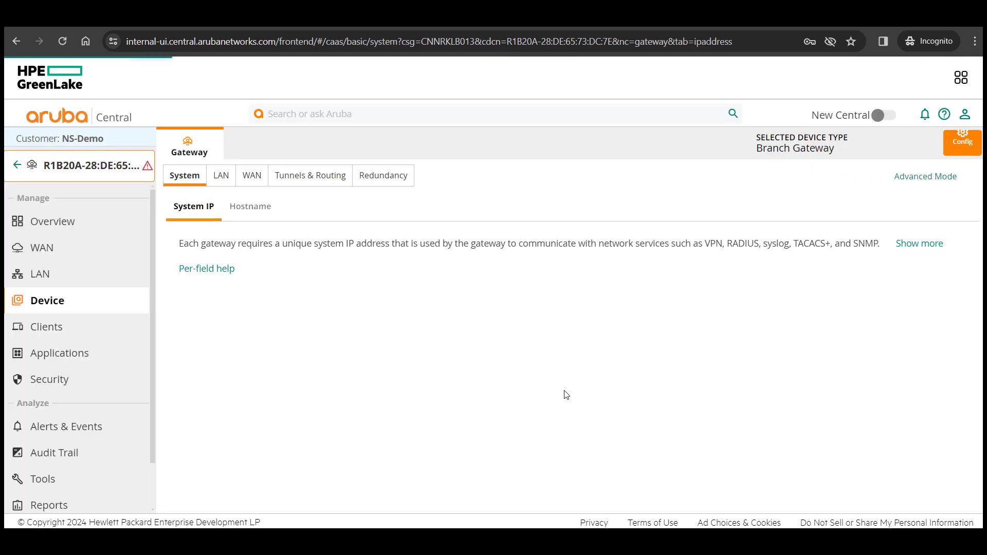
click(220, 178)
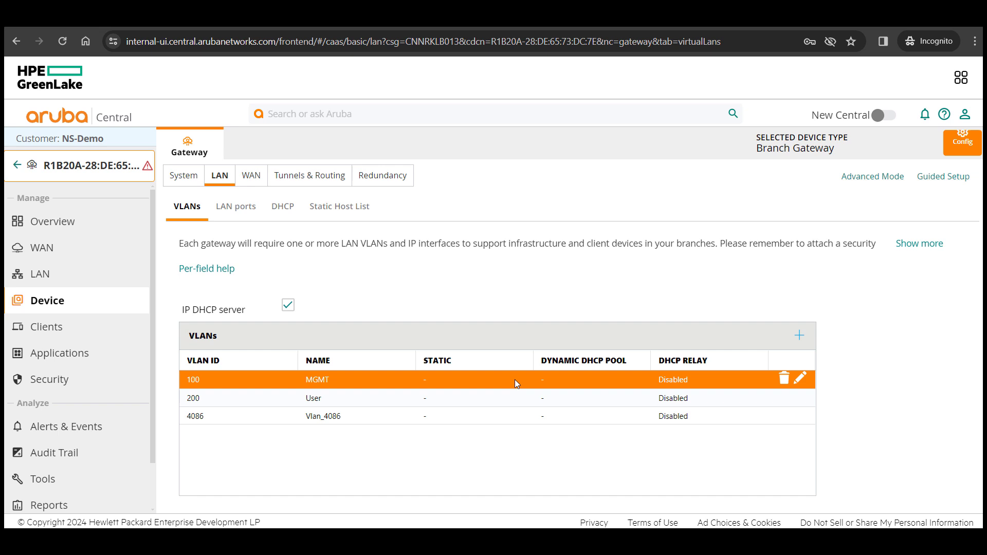
Give MGMT VLAN 100 netmask 255.255.255.0 and make it act as DHCP server
click(800, 379)
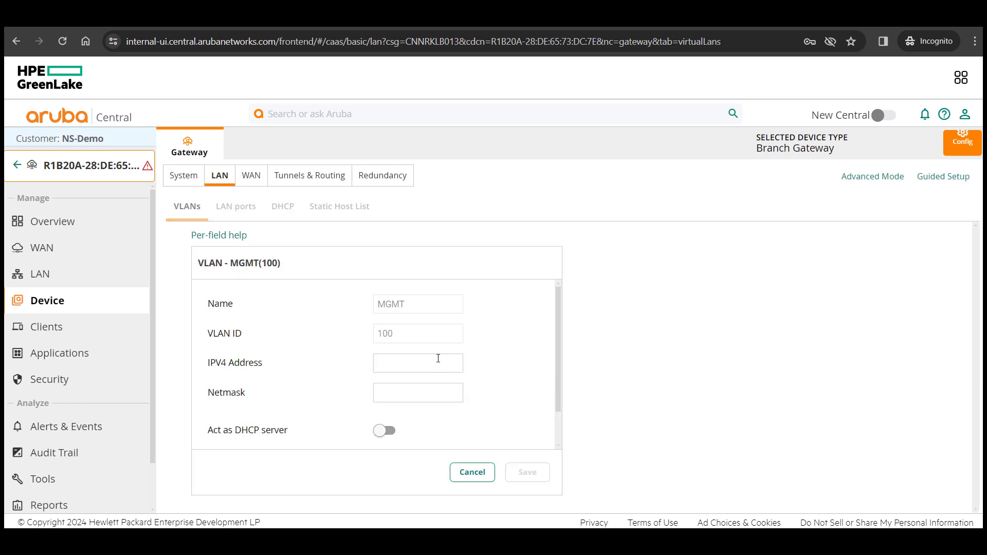
text(10.10.100.1)
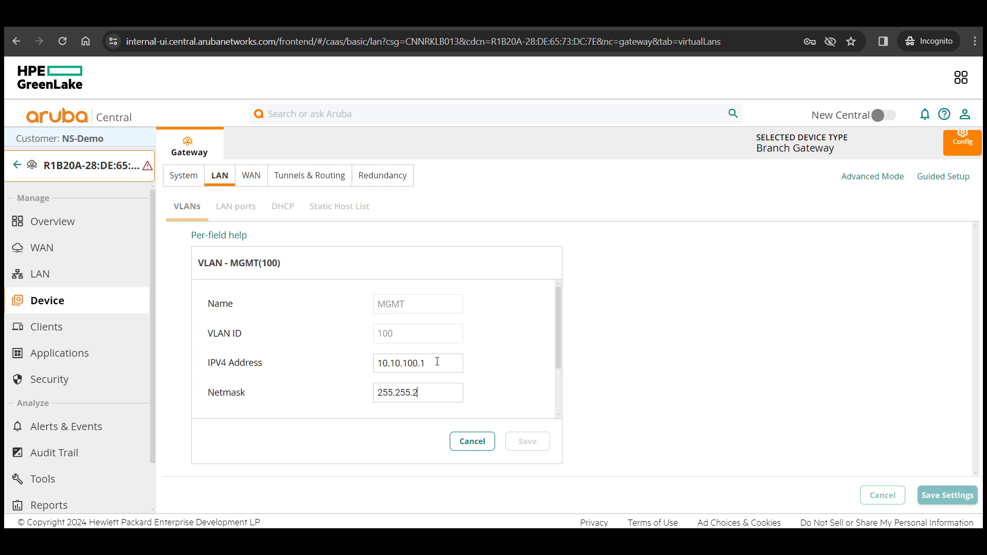
text(0)
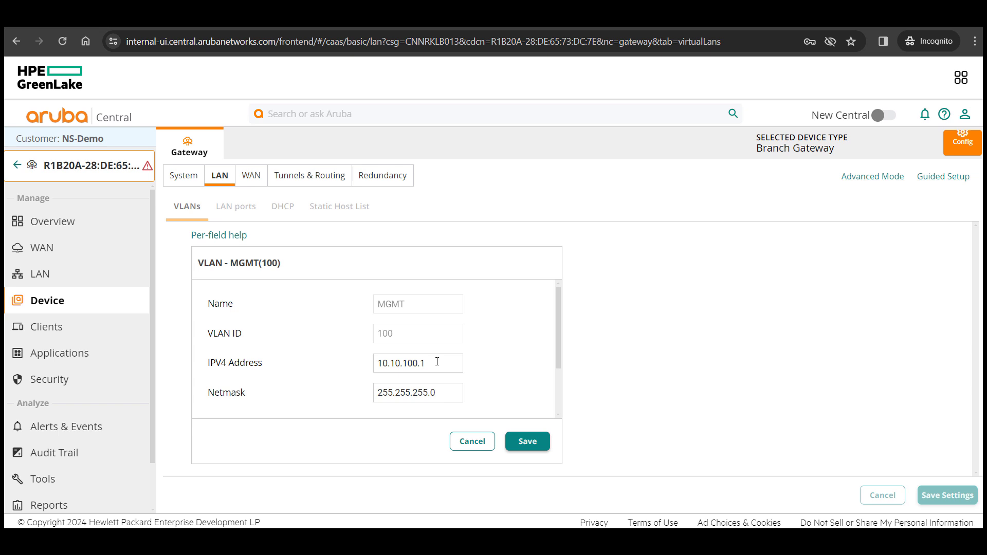
scroll(472, 349, down, 2)
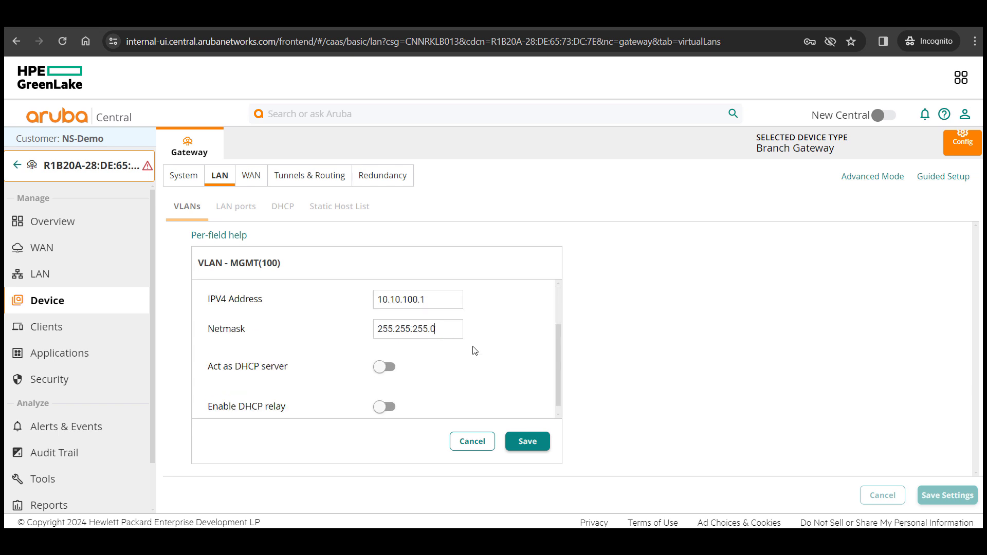
double_click(448, 303)
key(ctrl+c)
click(384, 367)
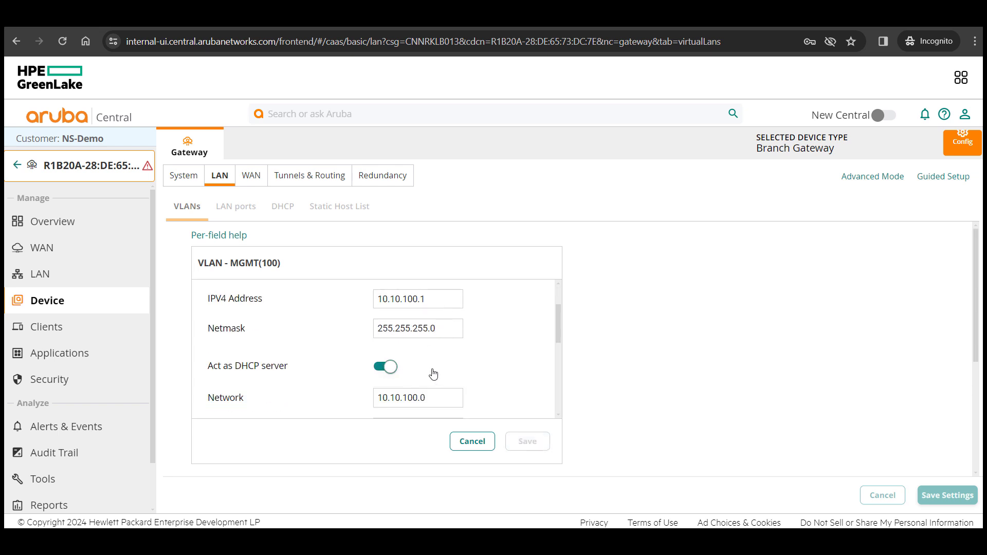
Set 10.10.100.1 as default router and Cloudflare public DNS, then save VLAN 100
scroll(434, 374, down, 3)
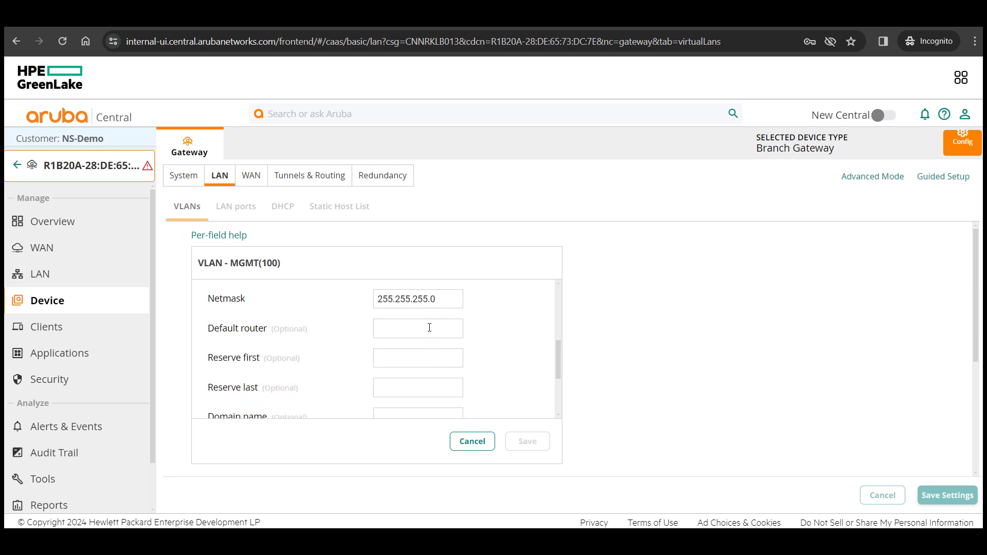
click(429, 327)
key(ctrl+v)
scroll(486, 364, down, 3)
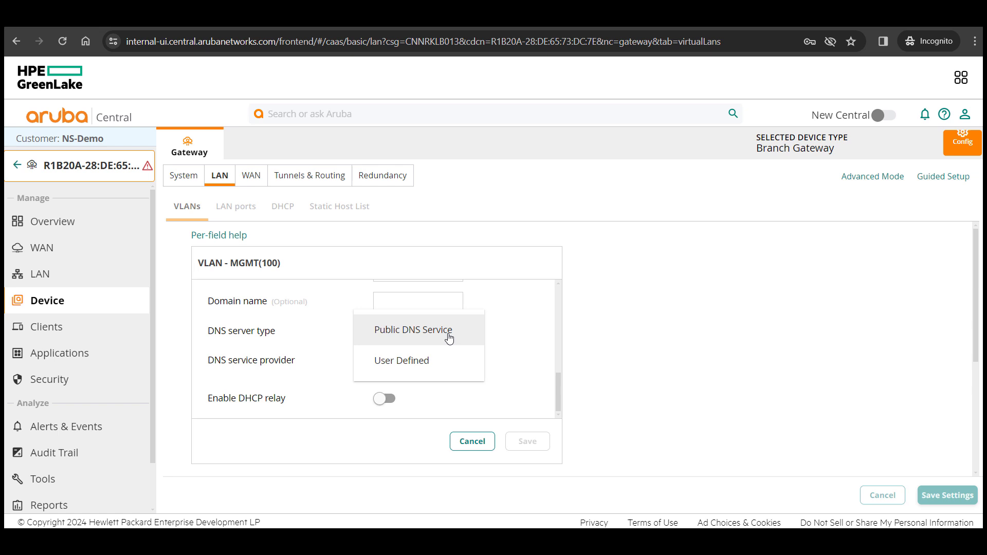
click(452, 335)
click(446, 366)
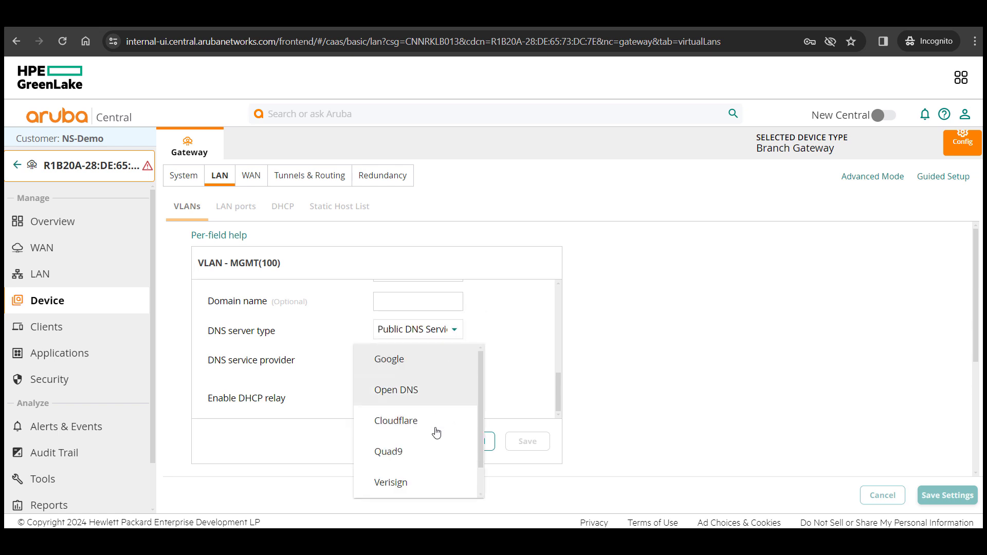
click(432, 426)
click(527, 441)
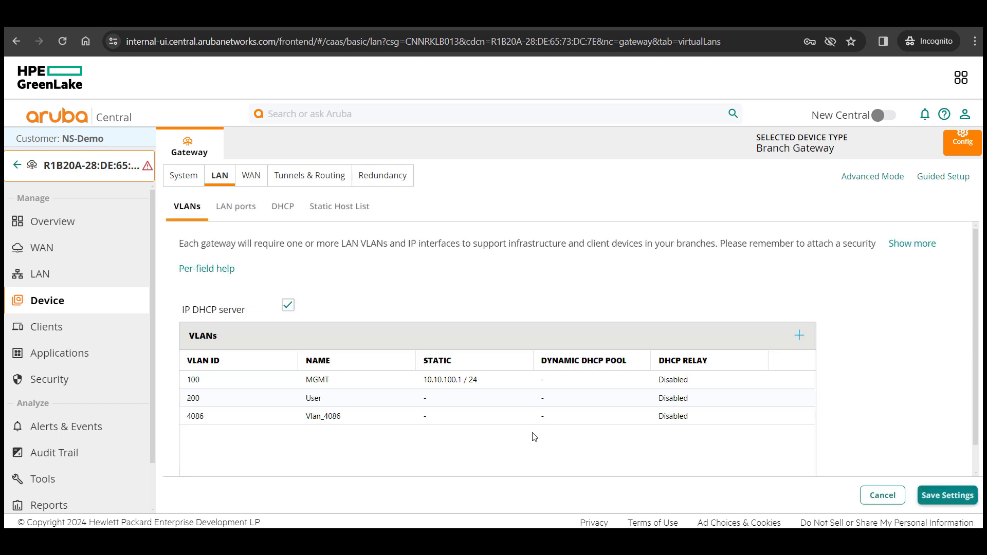
Give User VLAN 200 netmask 255.255.255.0 and enable its DHCP server
click(800, 398)
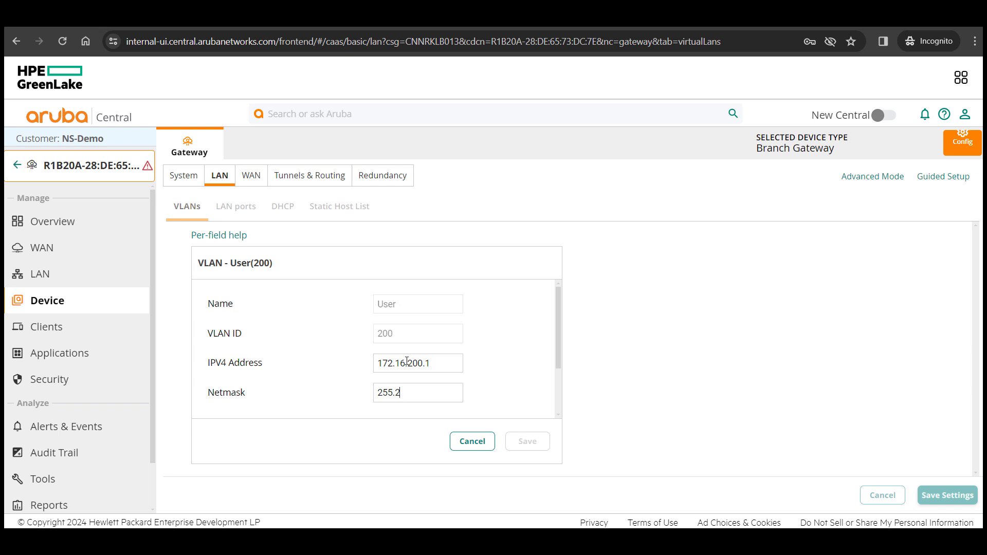
text(0)
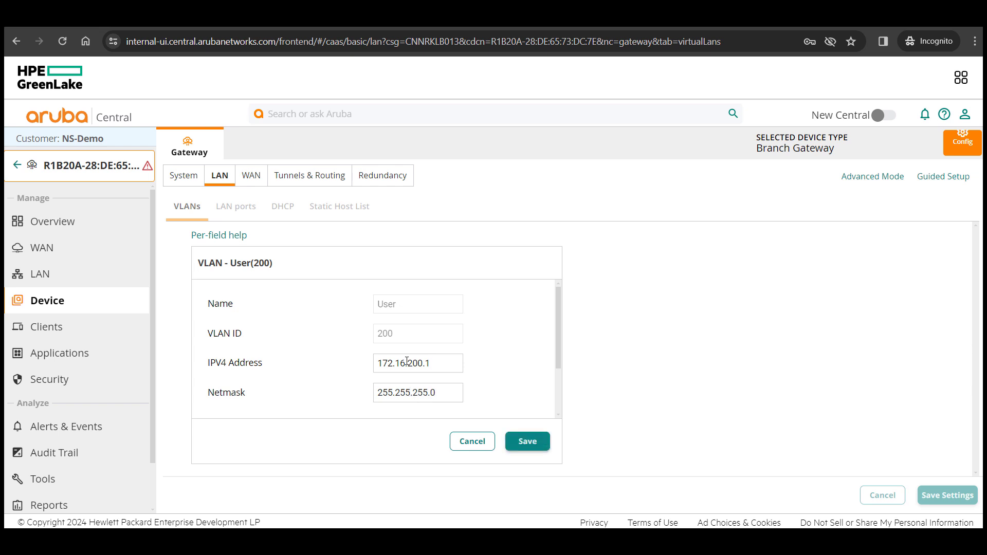
double_click(407, 361)
key(ctrl+c)
scroll(407, 371, down, 2)
click(390, 365)
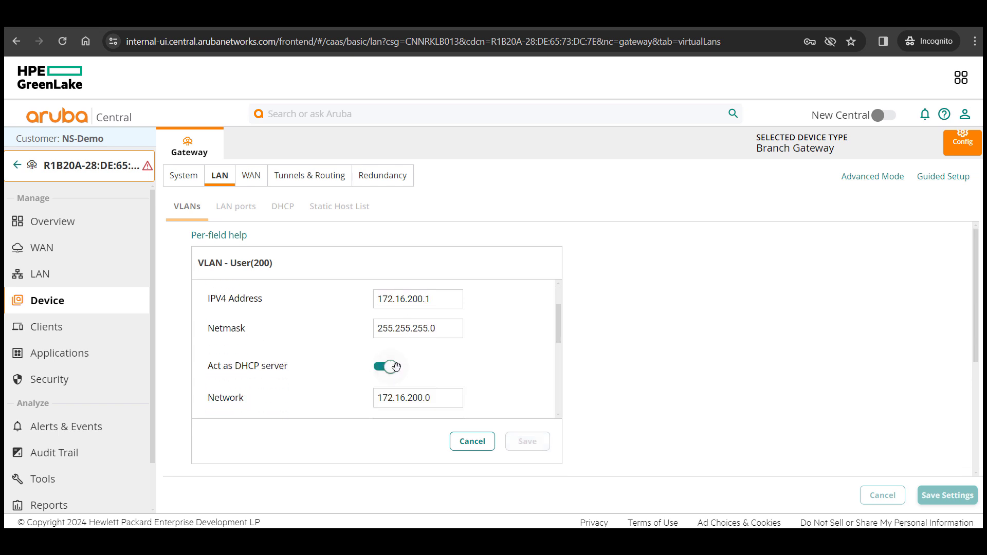
Set 172.16.200.1 as default router and Cloudflare public DNS, then save VLAN 200
scroll(408, 376, down, 3)
click(410, 330)
key(ctrl+v)
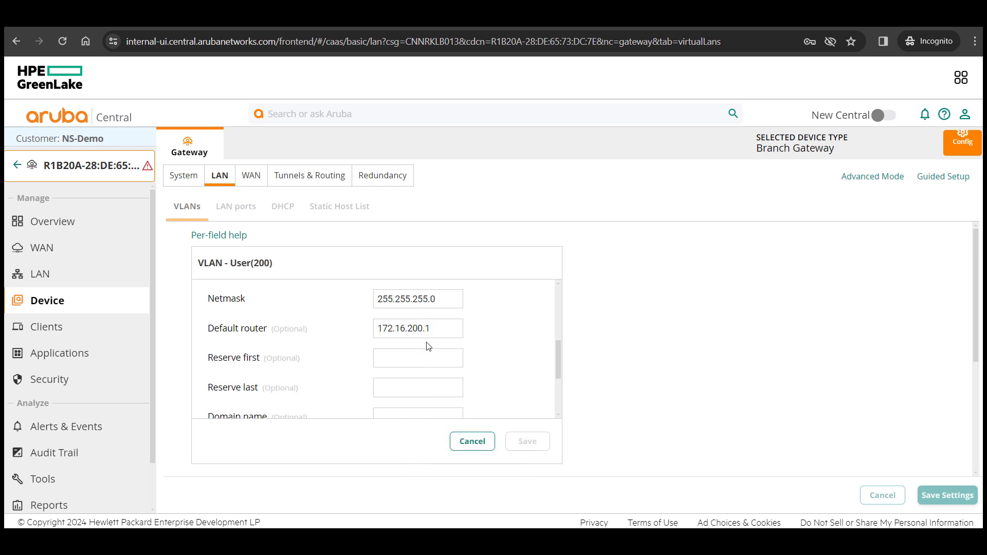
scroll(455, 375, down, 2)
click(412, 337)
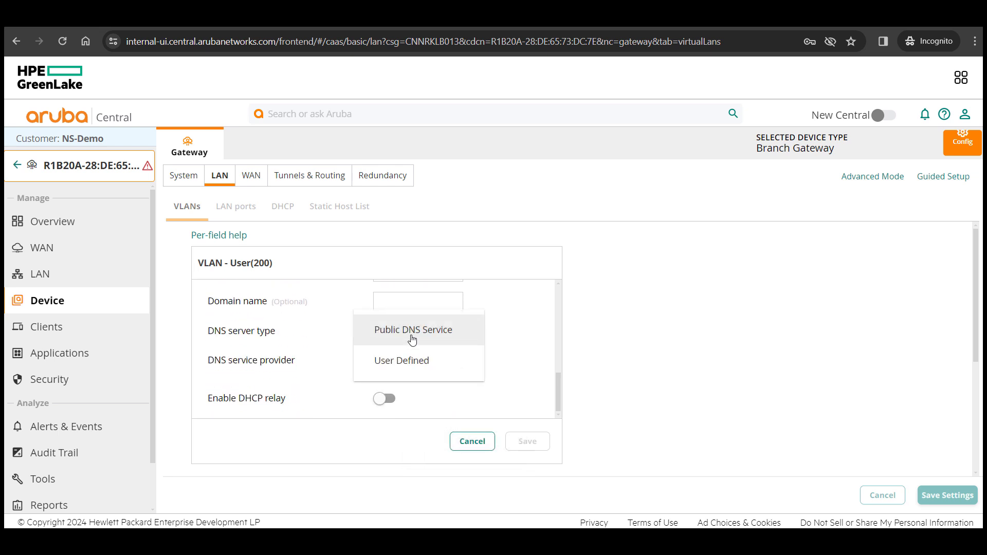
click(414, 360)
click(410, 426)
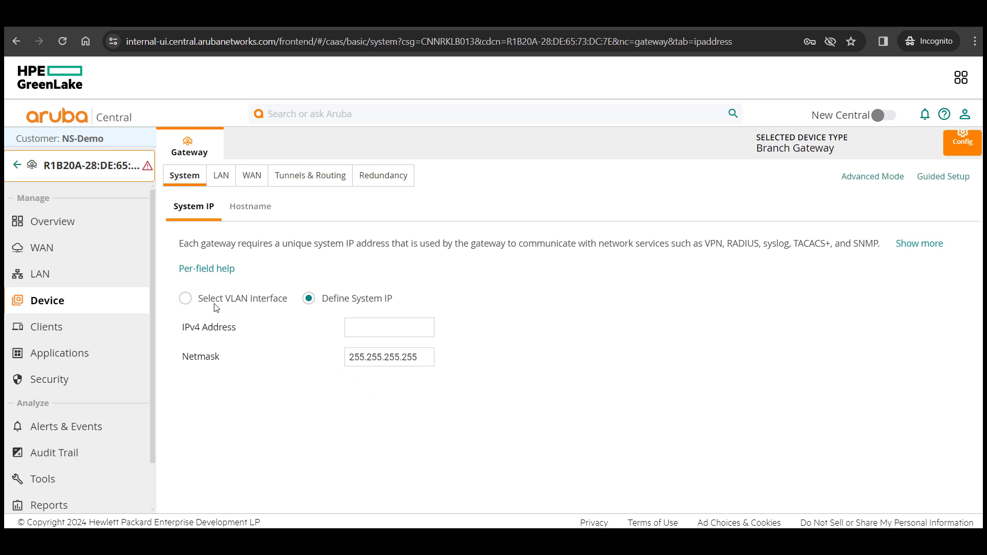
Take the gateway's system IP from VLAN 100 (10.10.100.1) and save it
click(186, 299)
click(329, 322)
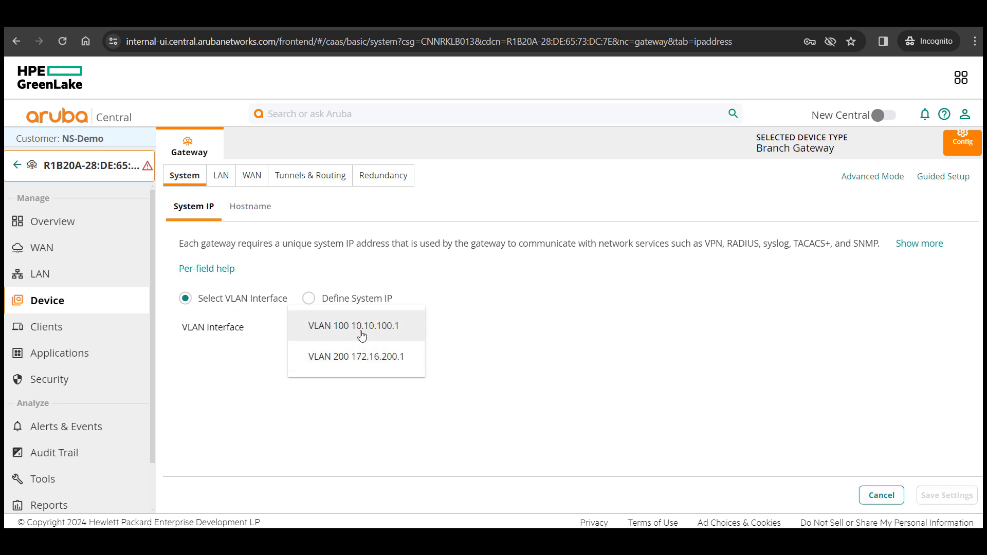
click(362, 329)
click(921, 487)
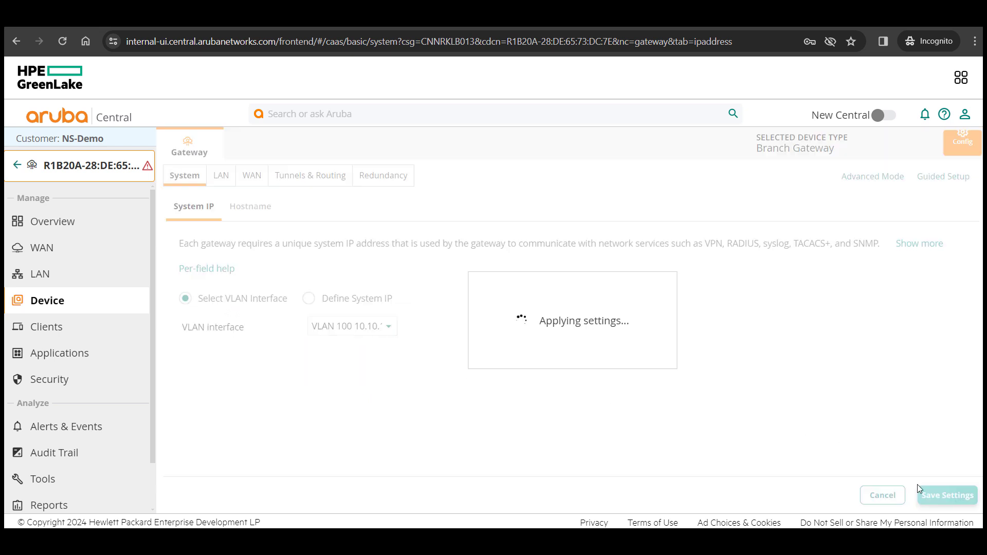
Set the hostname to SantaClara-BGW1, save, and return to the US_Branches gateway list
click(254, 219)
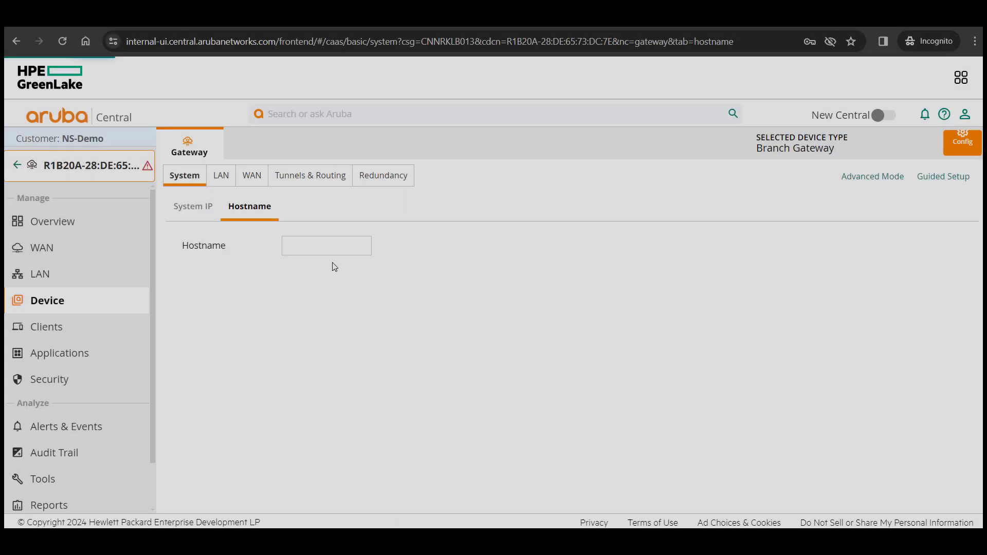
click(326, 249)
text(SantaClara-BGW1)
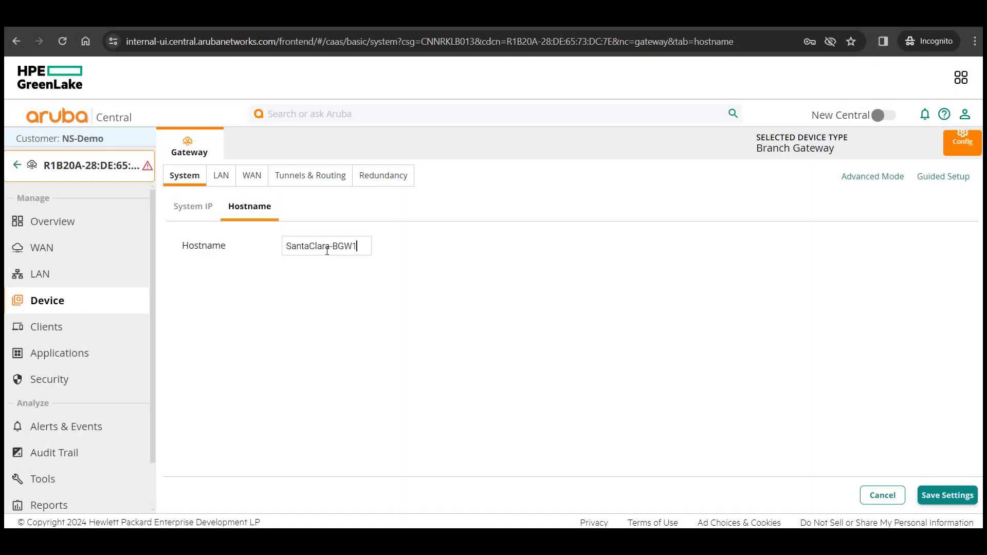
click(921, 495)
click(17, 165)
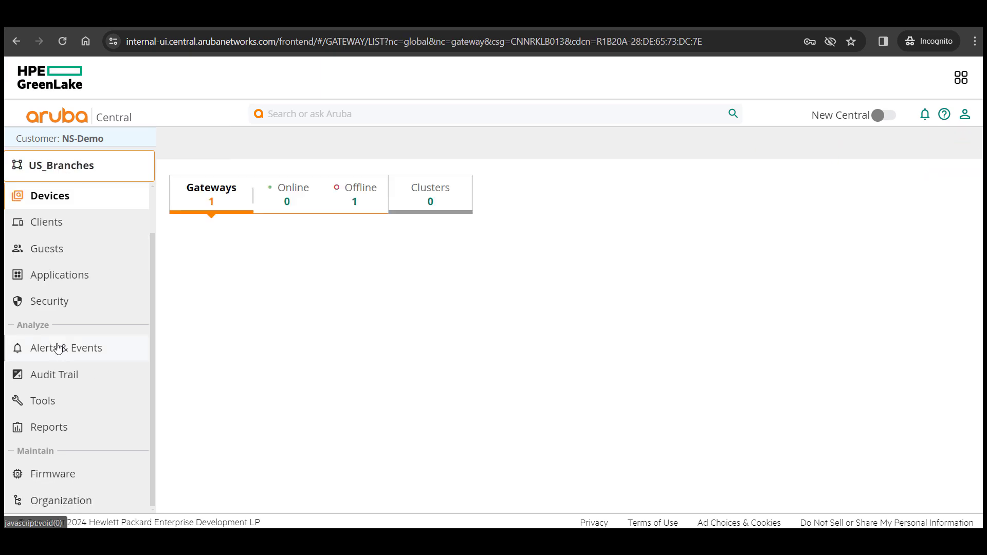
Assign the R1B20A gateway to a site from Organization > Sites and confirm
click(75, 495)
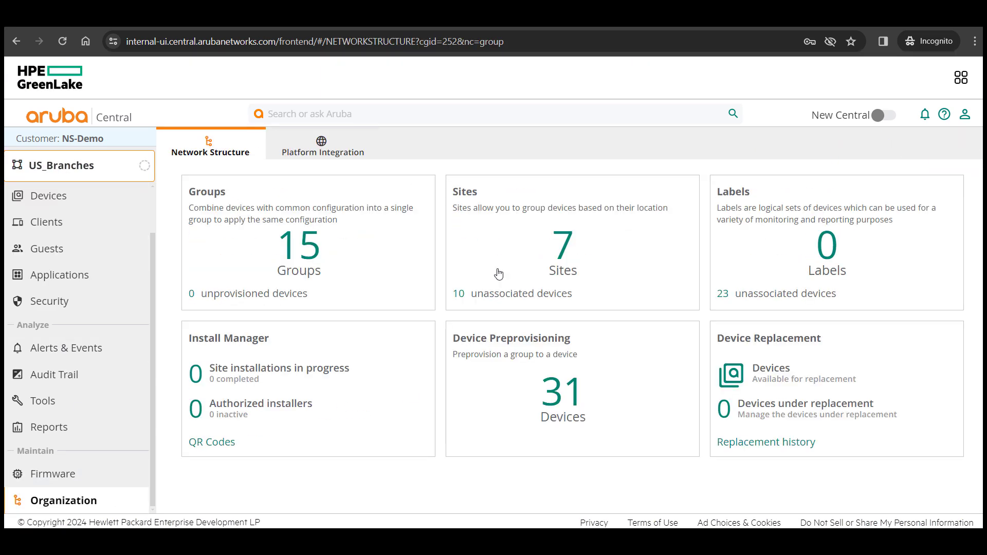
click(552, 253)
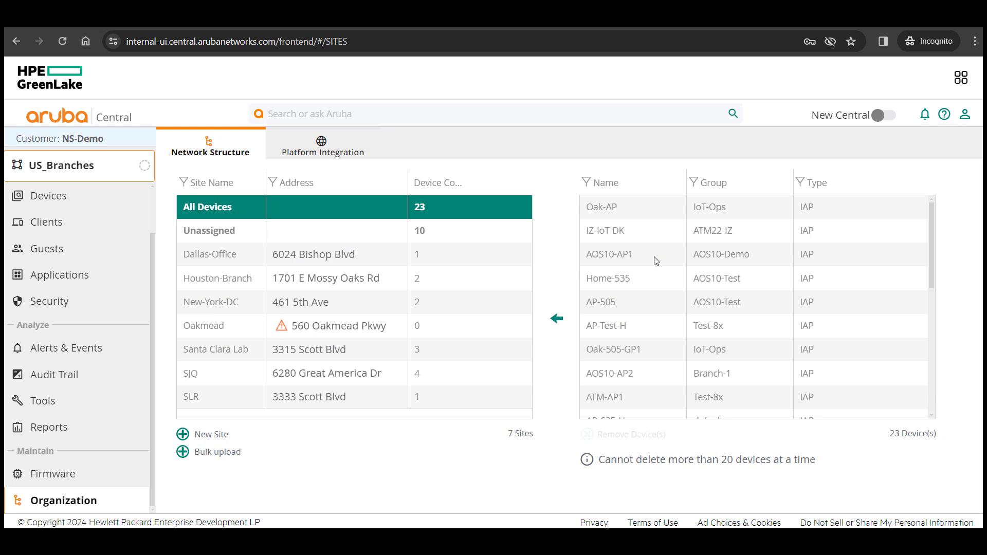
scroll(656, 261, down, 6)
scroll(653, 276, up, 3)
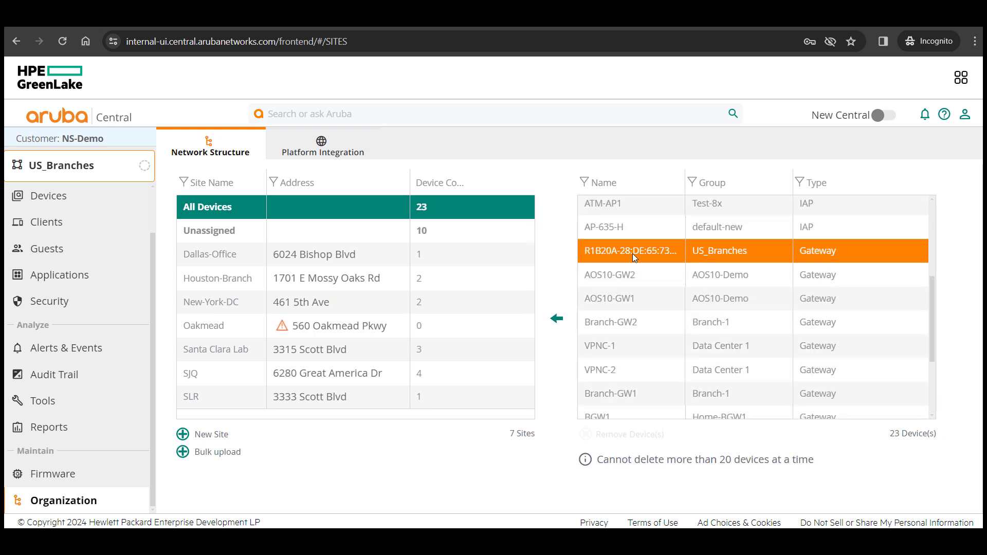
drag(628, 249, 369, 399)
click(392, 297)
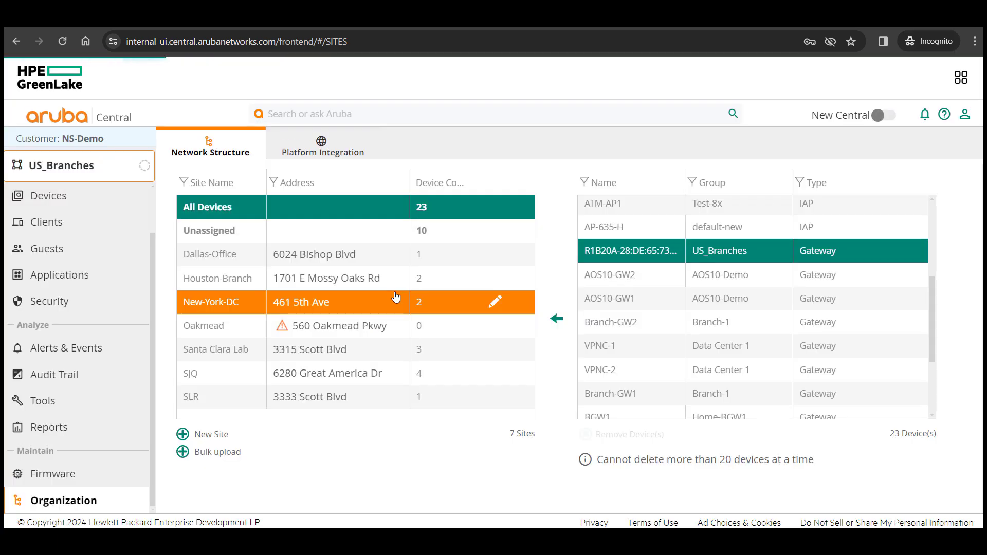